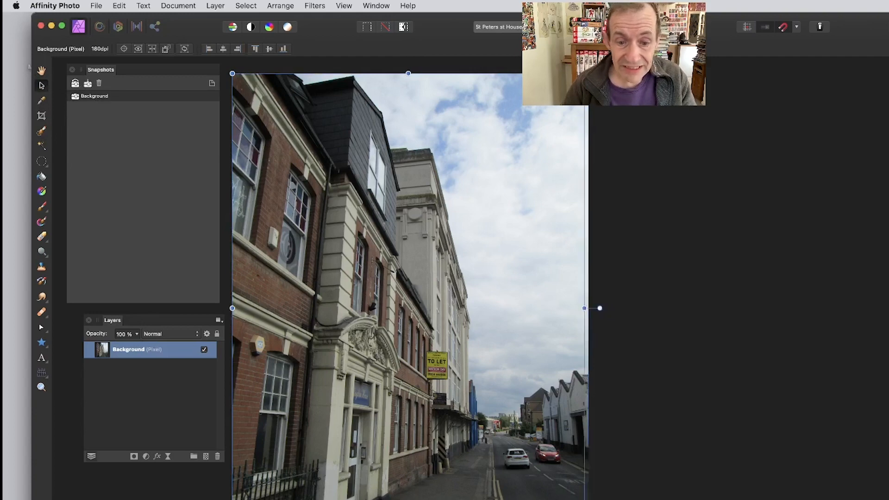
- Scale the photo down to about 469 dpi within the canvas and save a document snapshot named "Scale"
left_click_drag(313, 167, 356, 204)
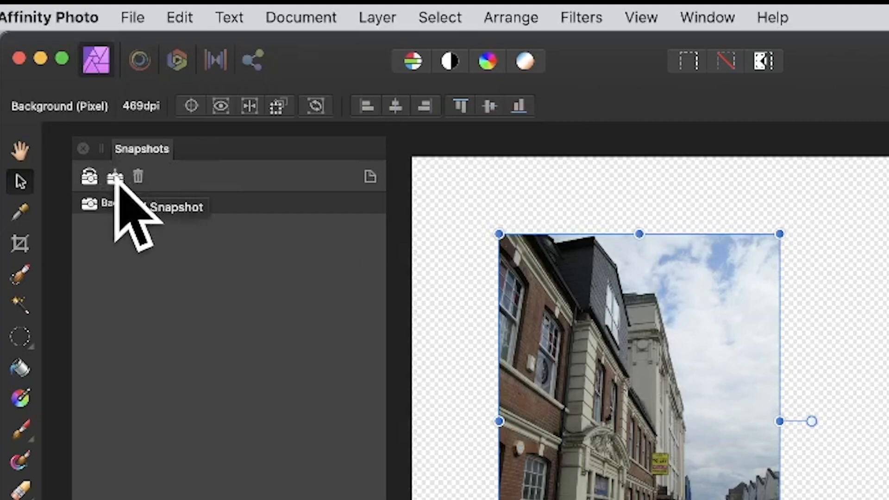
left_click(115, 176)
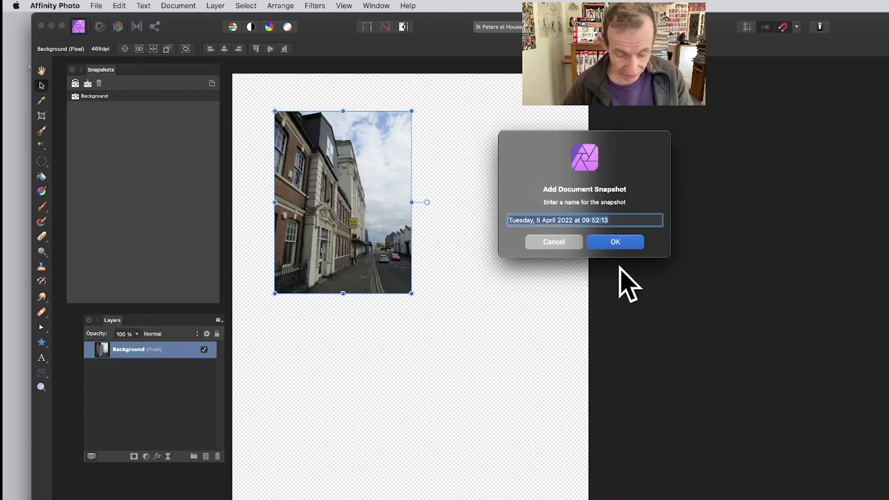
type("Scale")
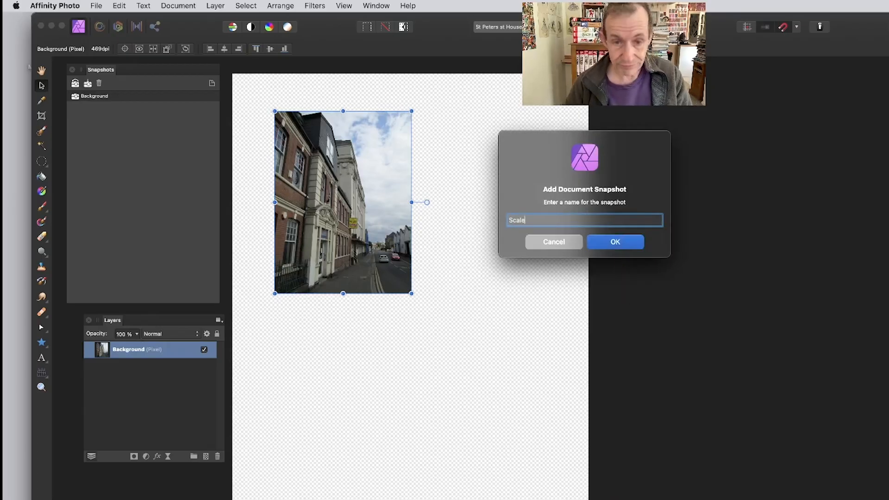
left_click(616, 240)
- Rotate the scaled-down photo clockwise and save a document snapshot named "Rotate"
left_click_drag(416, 107, 476, 219)
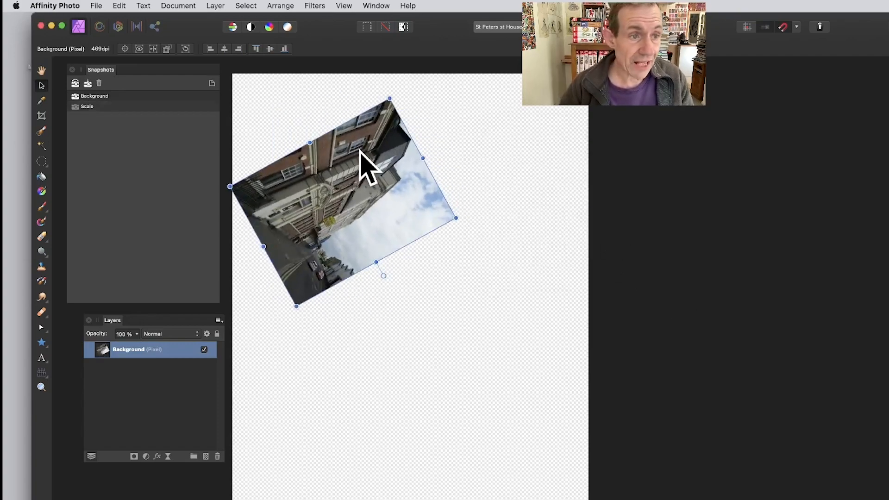
left_click(75, 84)
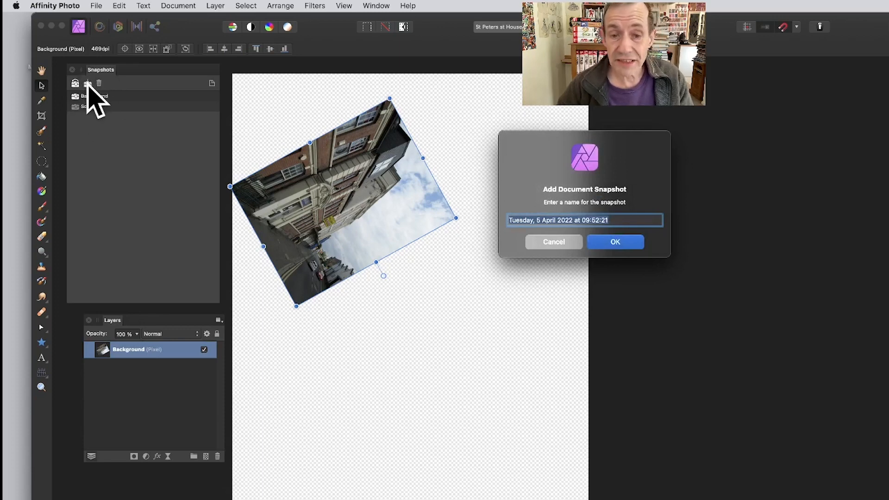
type("Rotate")
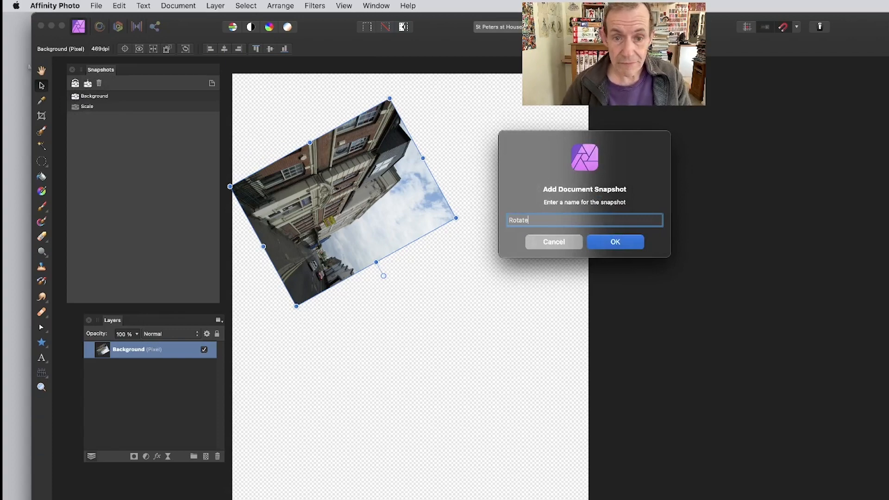
left_click(625, 242)
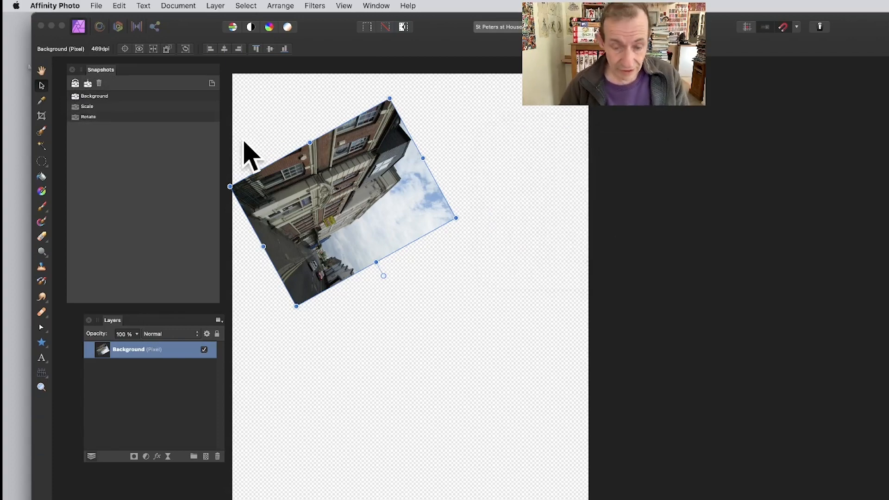
- Undo the rotation and scaling, and add a Black & White adjustment layer with Red set to 69%
key("super+z")
key("super+z")
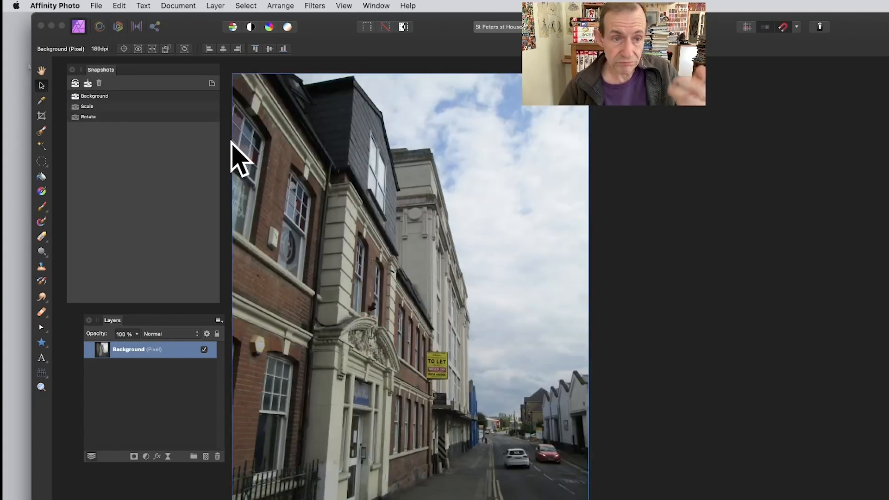
left_click(214, 5)
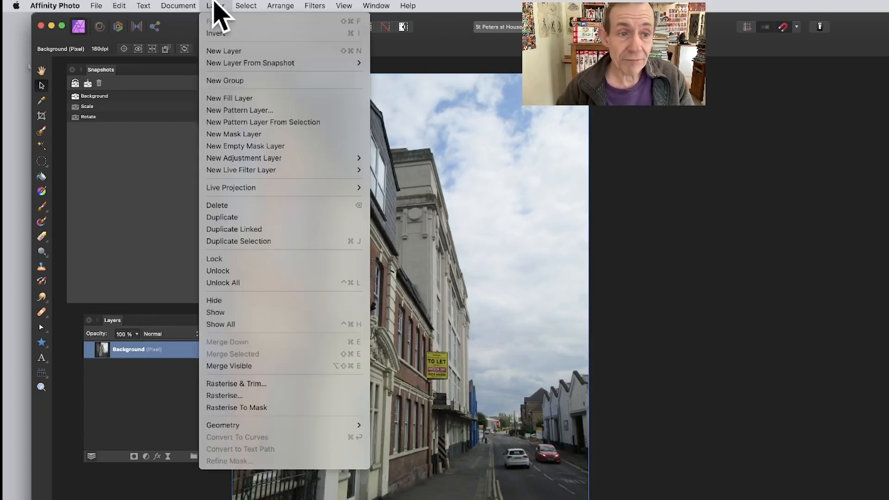
mouse_move(258, 158)
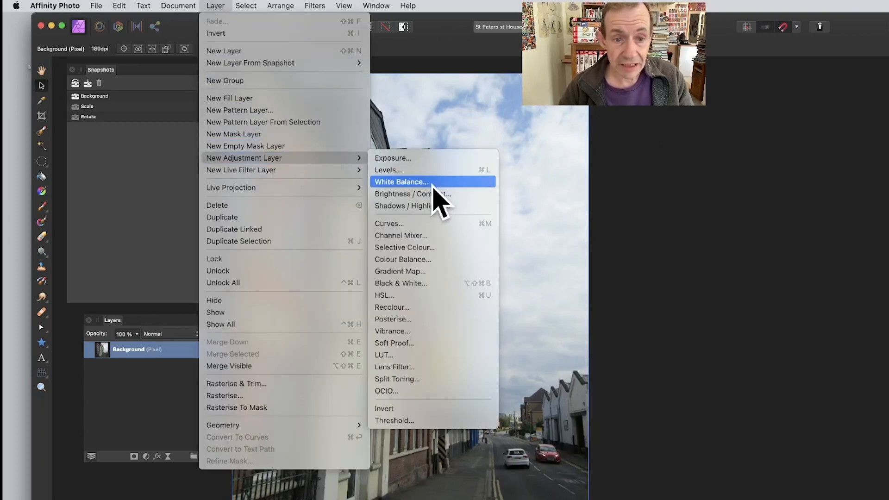
left_click(424, 283)
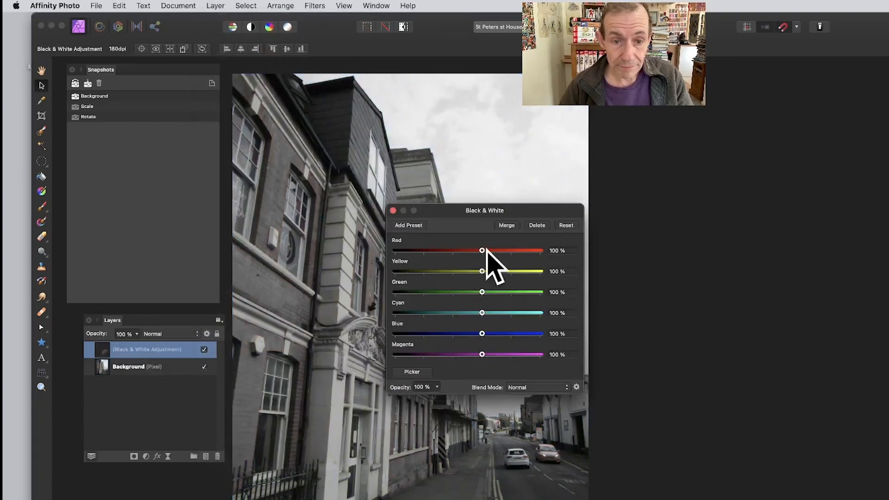
left_click_drag(482, 251, 472, 250)
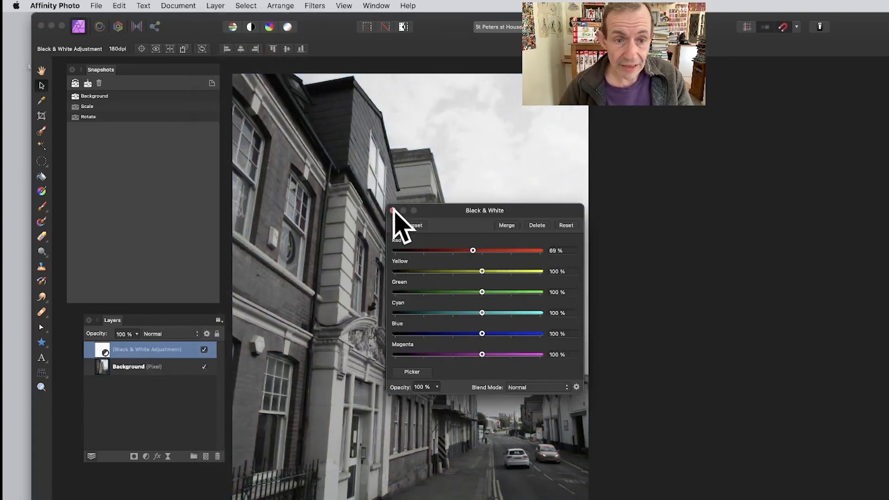
left_click(392, 211)
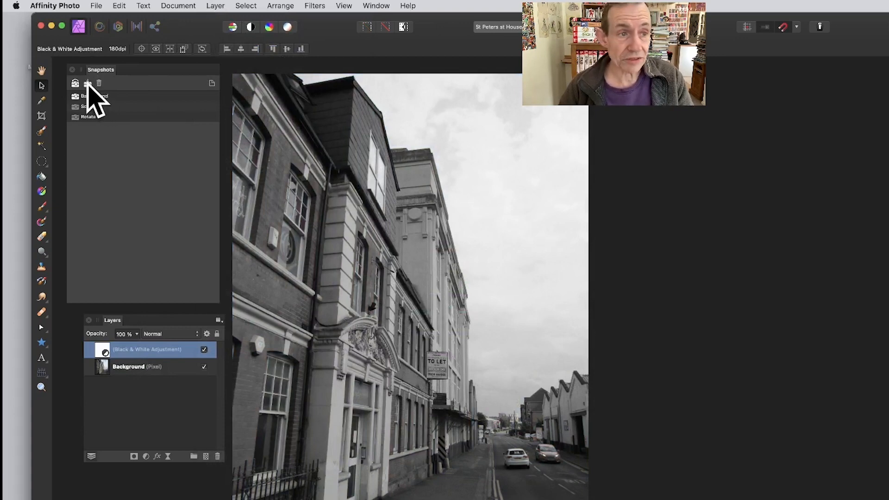
- Save a document snapshot named "Blavk and white" and remove the Black & White adjustment layer
left_click(88, 83)
type("Blavk and white")
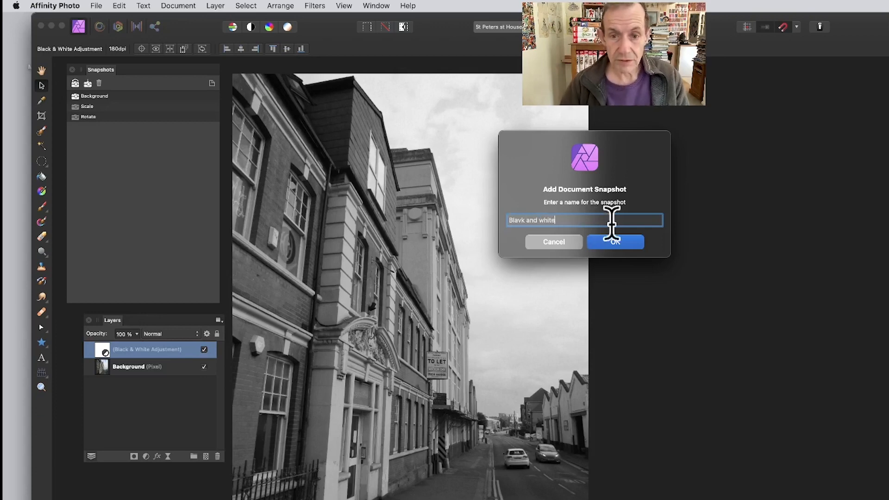
left_click(616, 242)
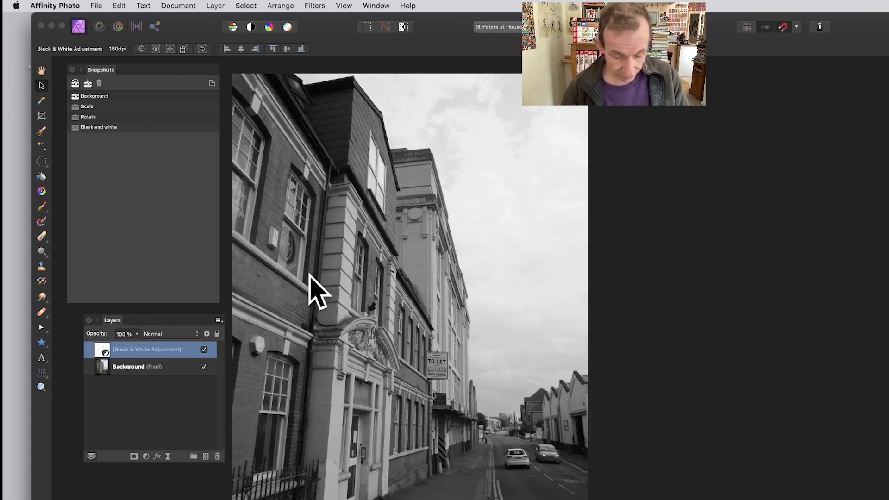
key("Delete")
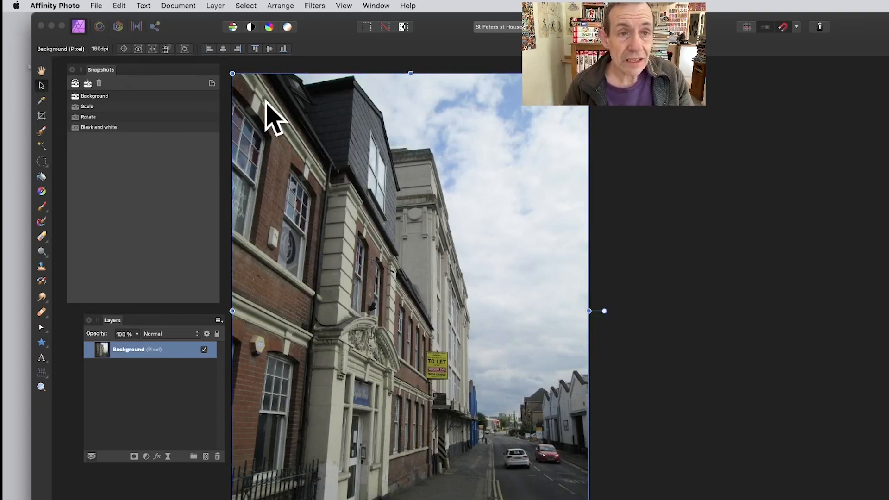
- Add a Gradient Map adjustment layer over the photo with its default red, green and blue gradient
left_click(220, 5)
mouse_move(259, 158)
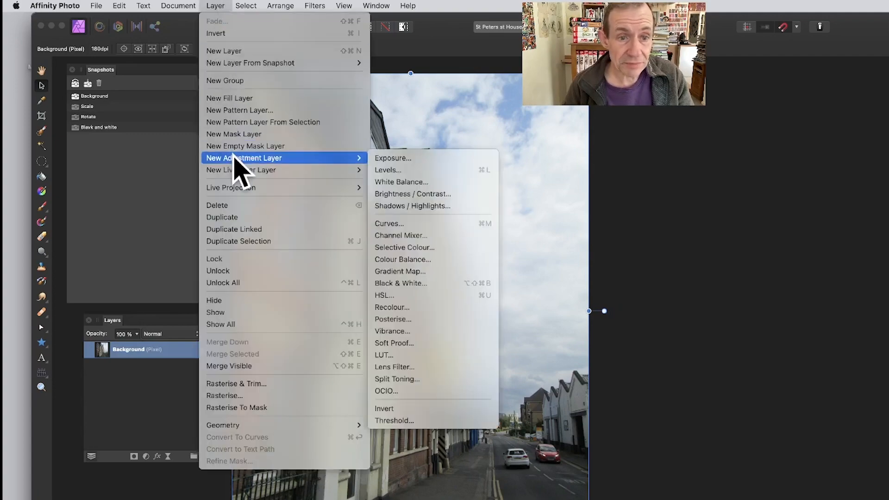
left_click(423, 271)
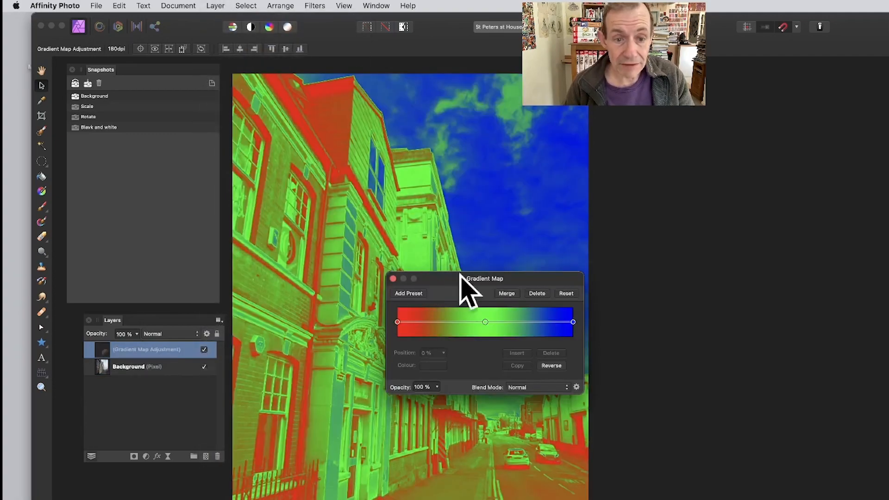
left_click(393, 279)
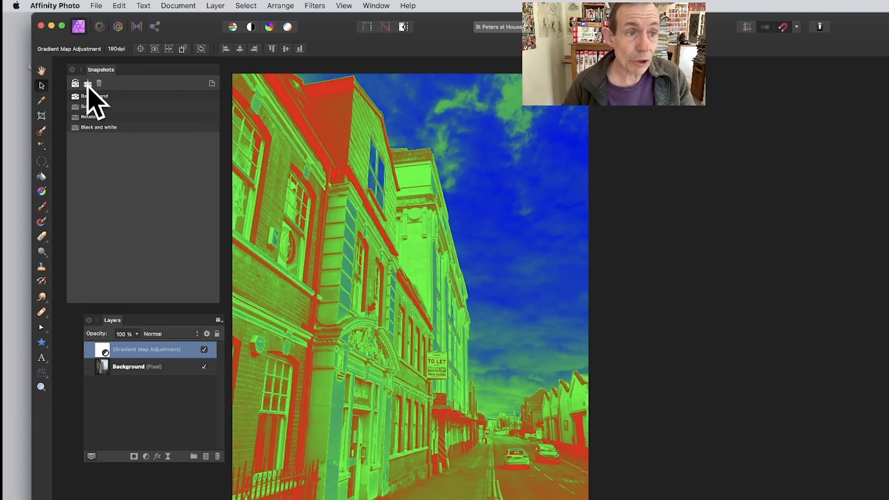
- Save a document snapshot named "Gradient" and undo the Gradient Map adjustment
left_click(88, 84)
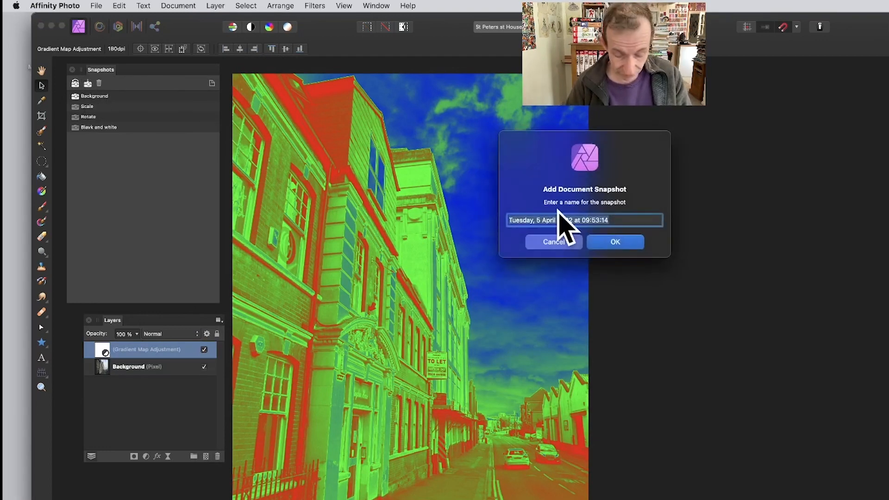
type("Gradient")
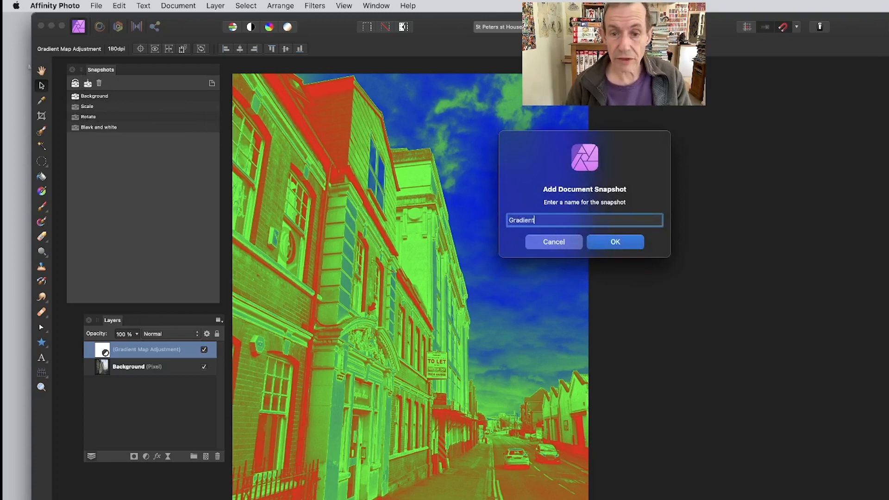
left_click(622, 242)
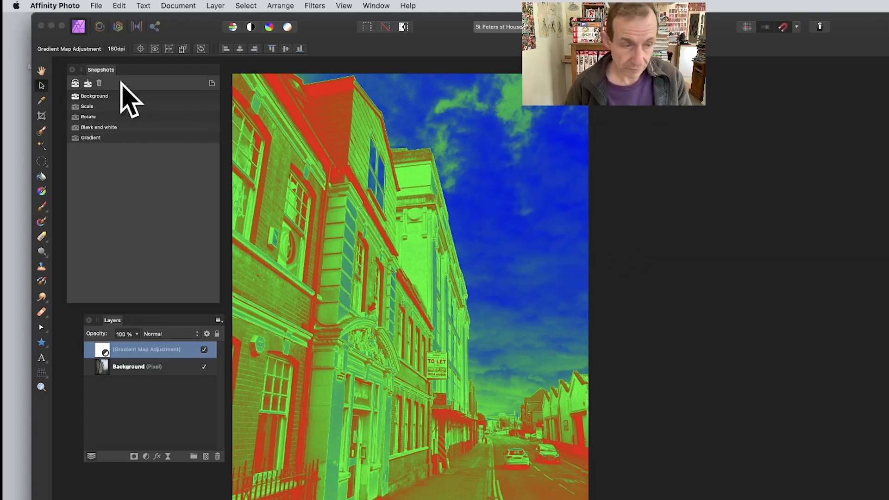
left_click(298, 194)
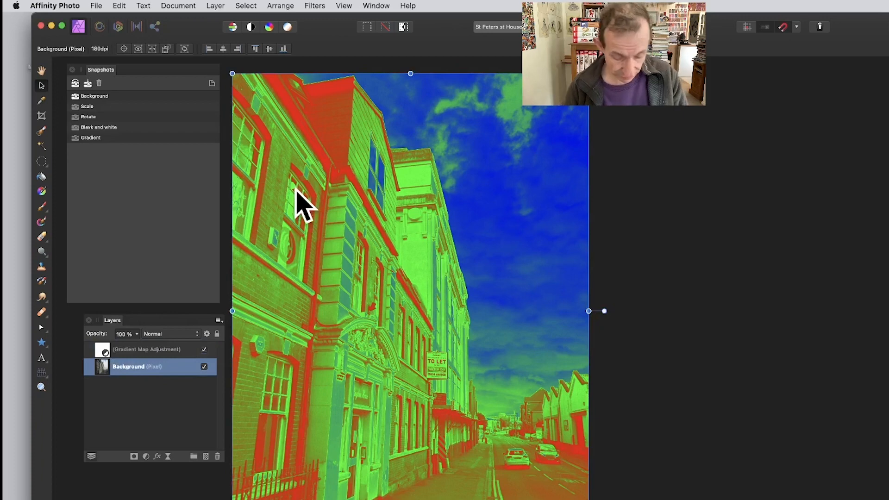
key("super+z")
key("super+z")
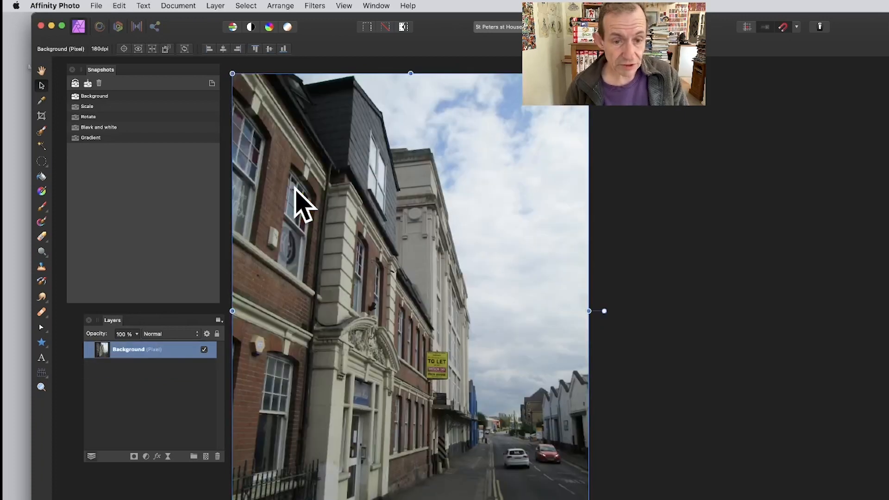
- Apply a Ripple distortion filter to the photo at intensity 287.51, with its origin on the building at about mid-height
left_click(311, 5)
mouse_move(317, 42)
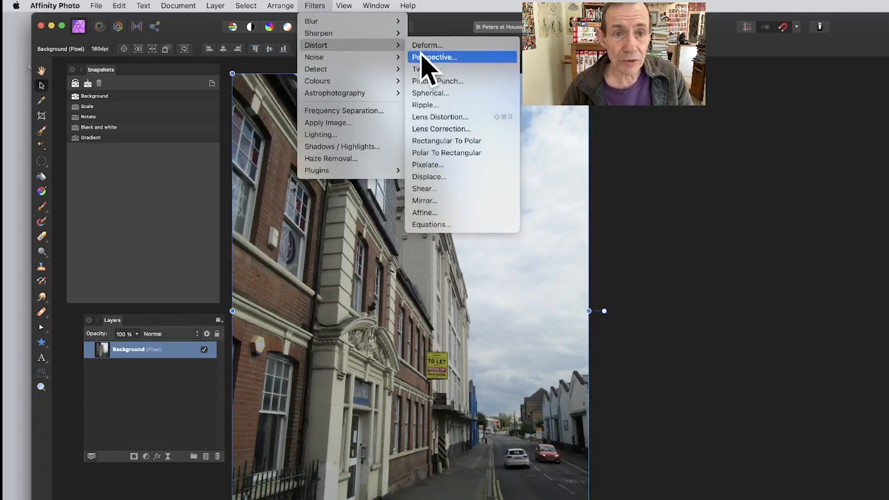
left_click(438, 106)
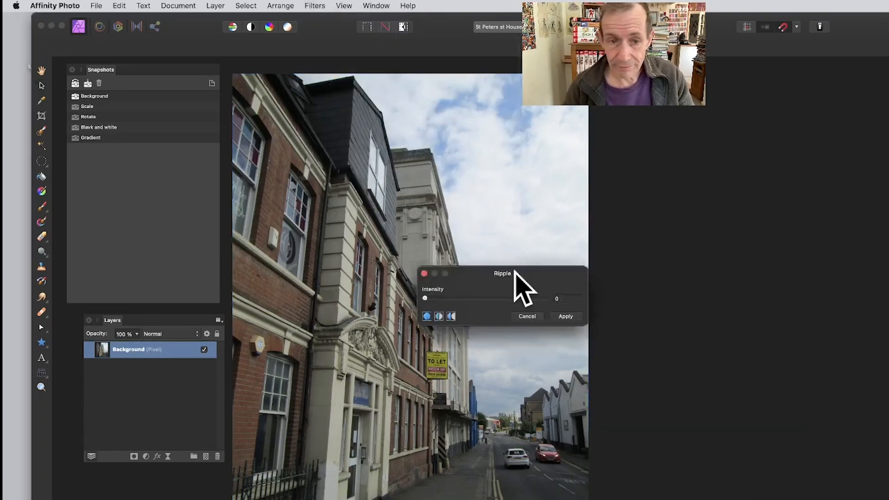
left_click_drag(515, 271, 418, 182)
left_click_drag(380, 209, 397, 209)
left_click_drag(407, 313, 315, 257)
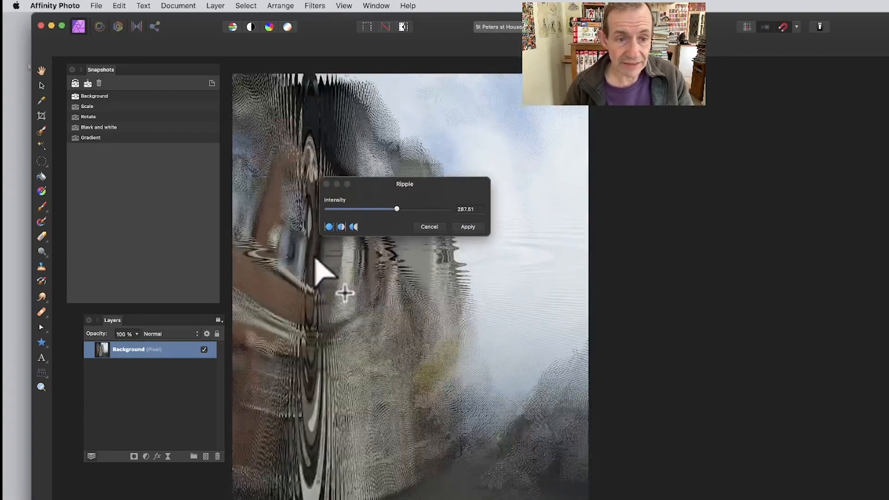
left_click(468, 227)
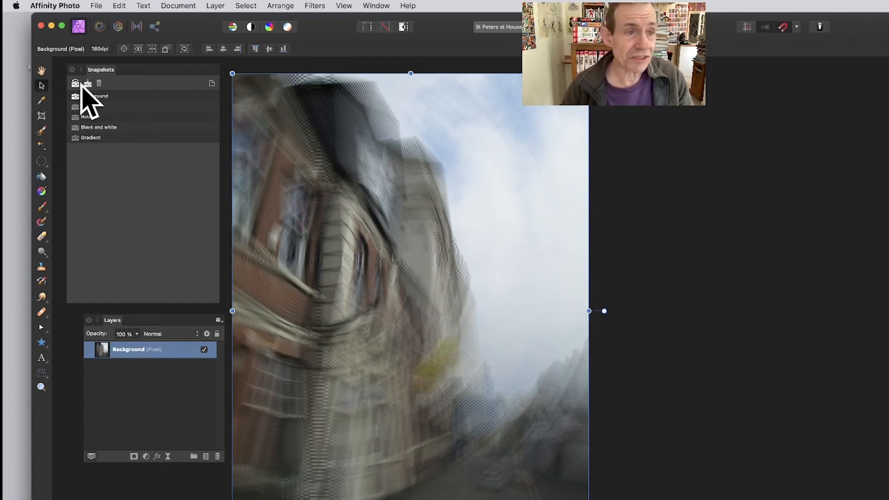
- Save a document snapshot named "Ripple" and undo the Ripple filter
left_click(88, 83)
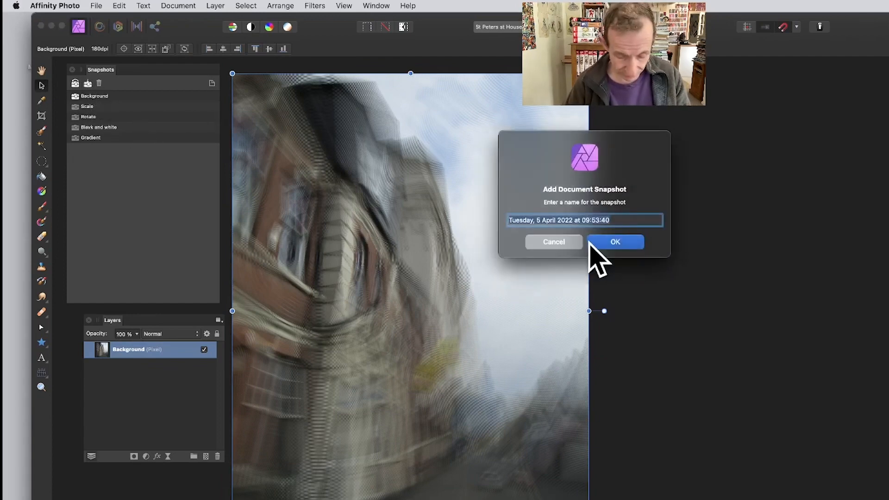
type("Ripple")
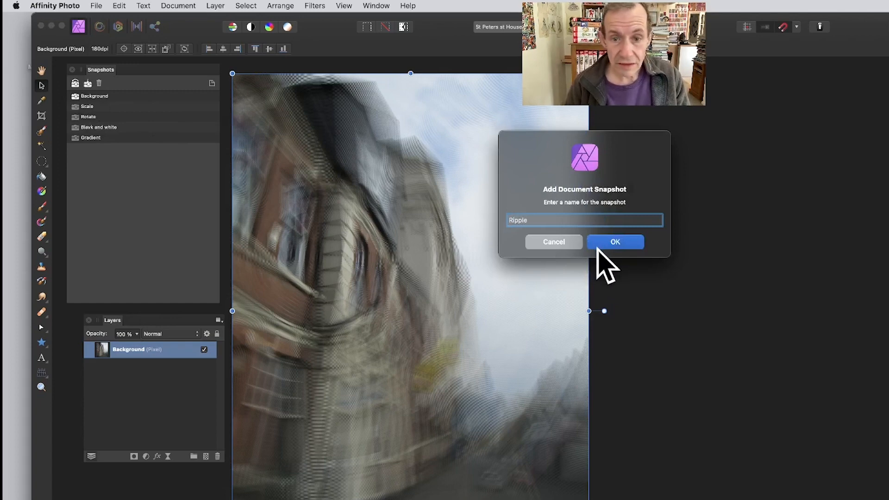
left_click(617, 242)
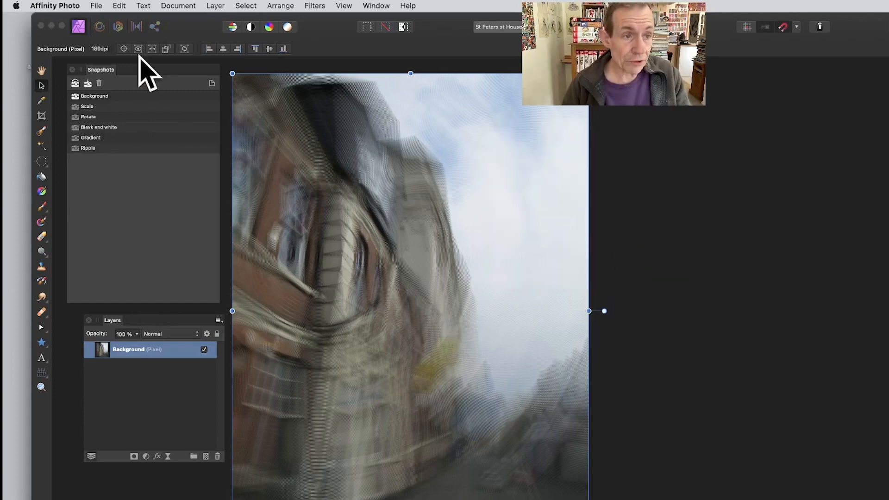
key("super+z")
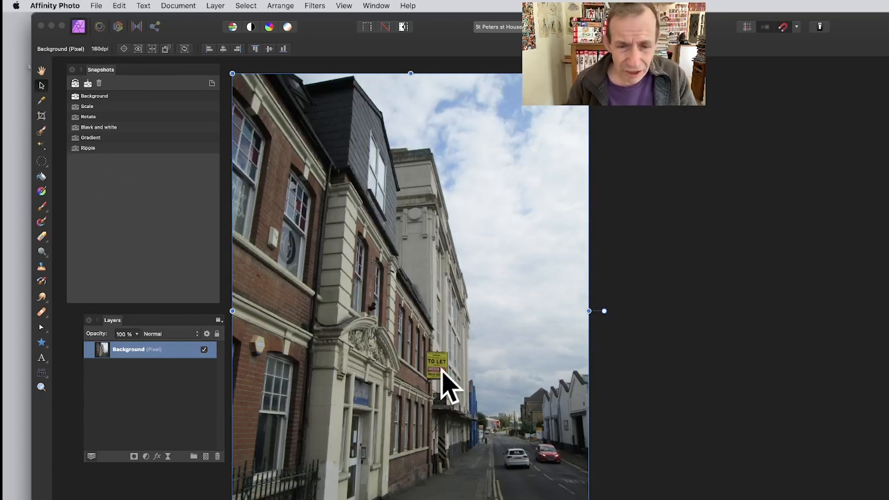
- Crop the photo to about 1136 × 2397 px around the tall pale building's edge, the TO LET sign and the sky
left_click(43, 115)
left_click(42, 116)
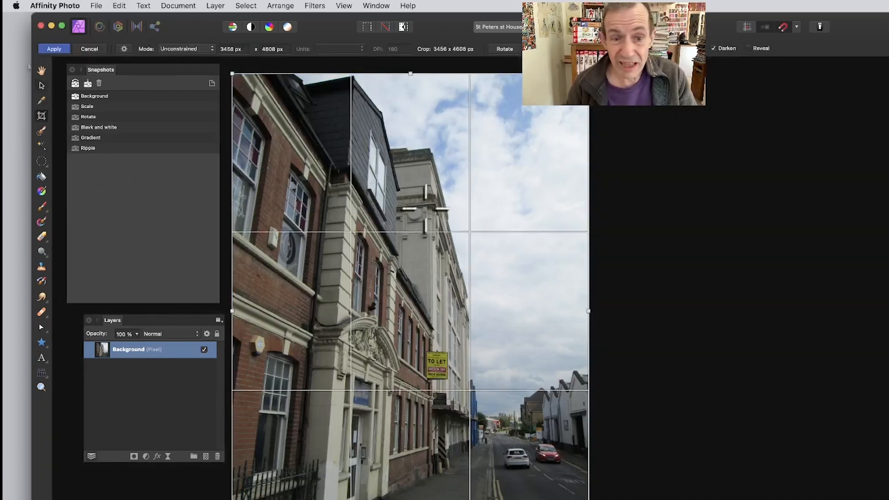
left_click_drag(424, 170, 541, 416)
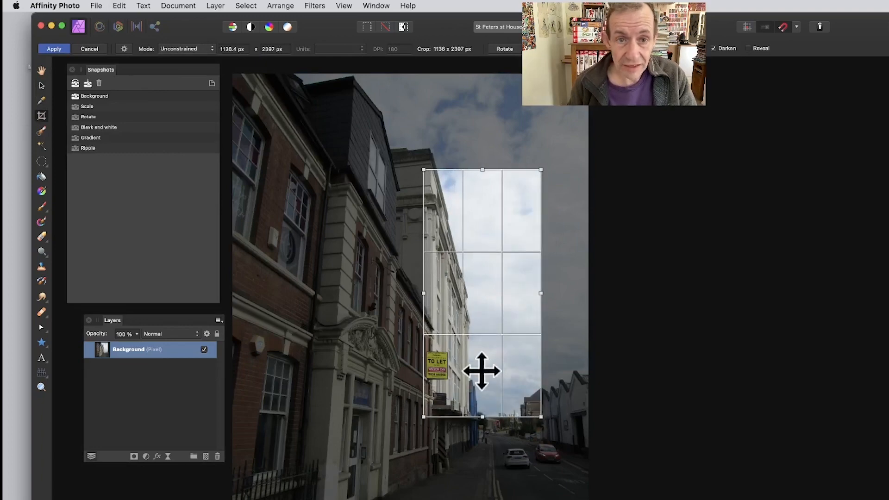
key("Return")
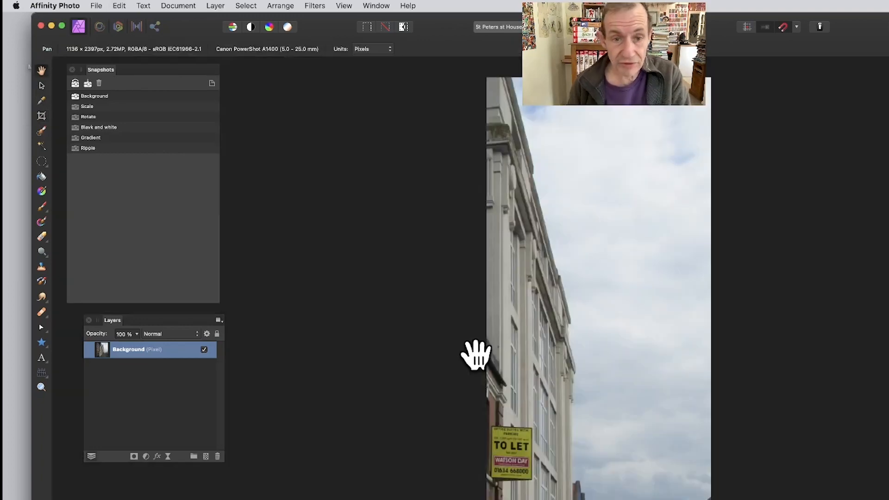
- Save a document snapshot named "Crop 1" and undo the crop
left_click(88, 83)
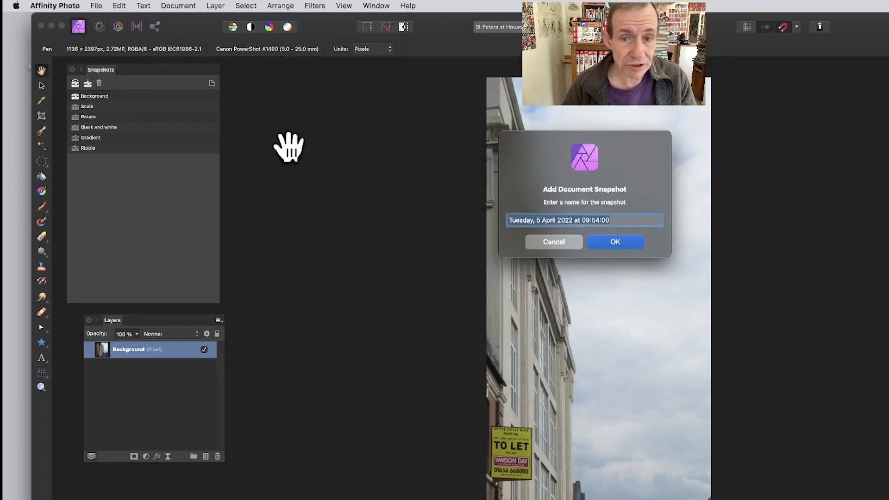
type("Crop")
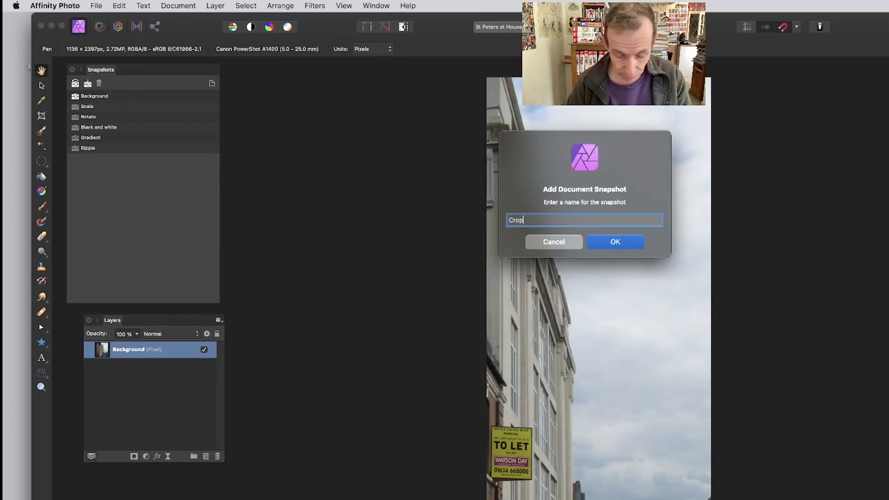
type(" 1")
left_click(615, 241)
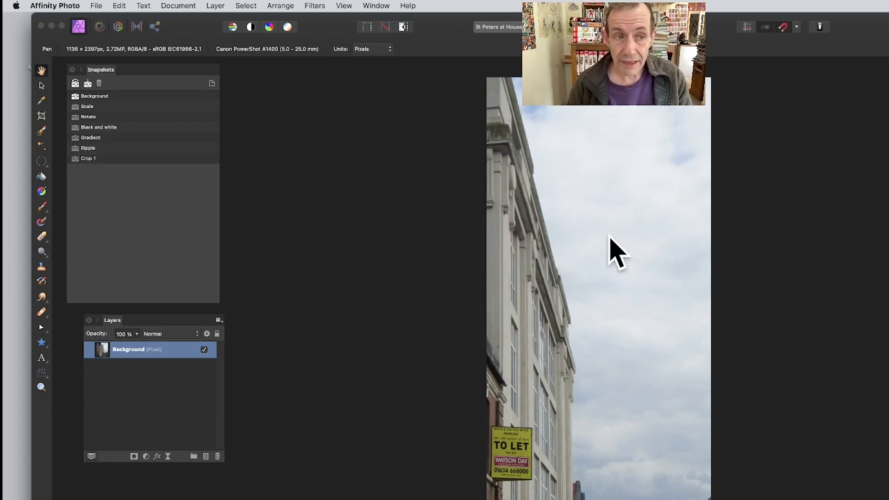
key("super+z")
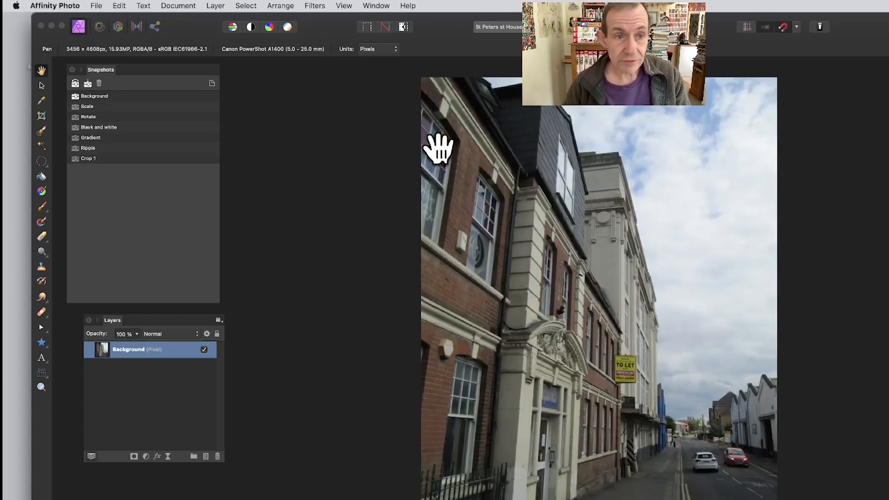
- Crop the photo to about 1442 × 847 px around the TO LET sign, the far end of the street and the low sky
left_click_drag(505, 180, 329, 164)
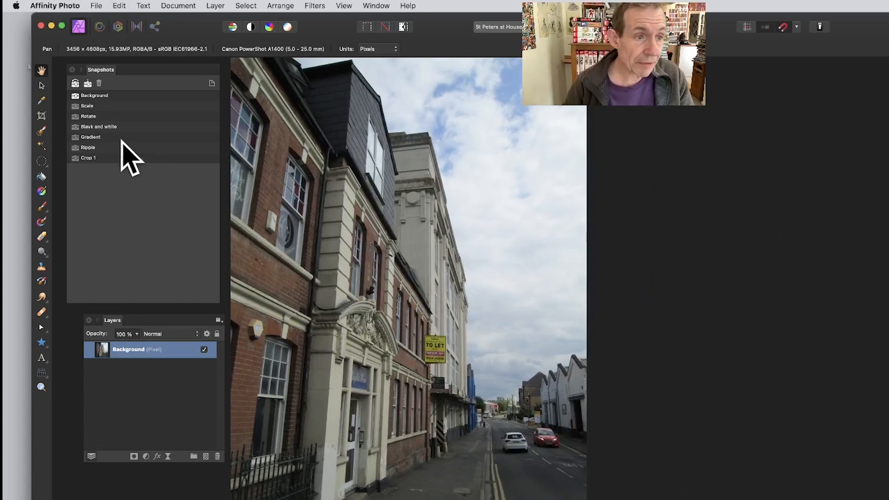
left_click(41, 116)
left_click_drag(426, 401, 578, 488)
left_click_drag(484, 403, 492, 347)
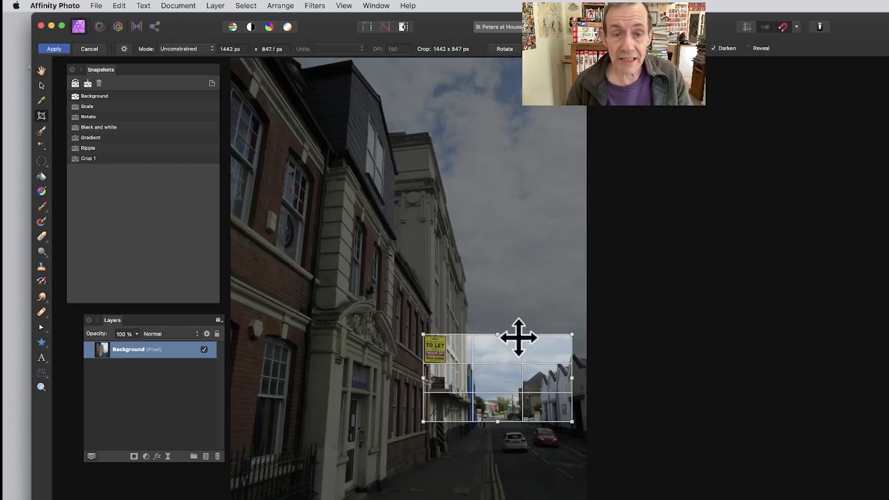
key("h")
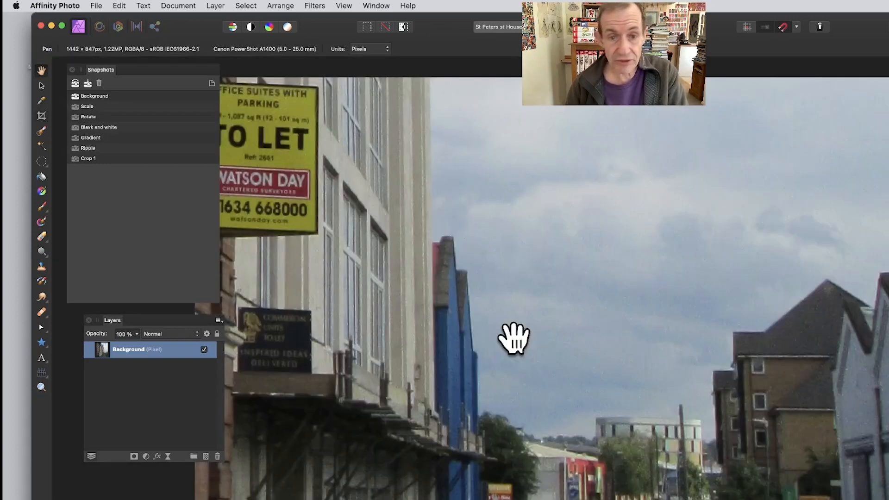
- Save a document snapshot named "Crp 2" and undo the second crop
left_click(88, 84)
type("c")
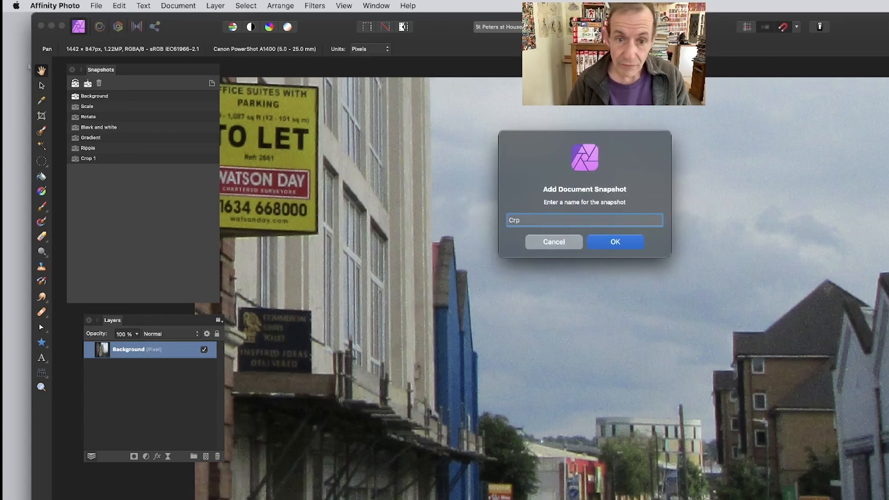
left_click(630, 236)
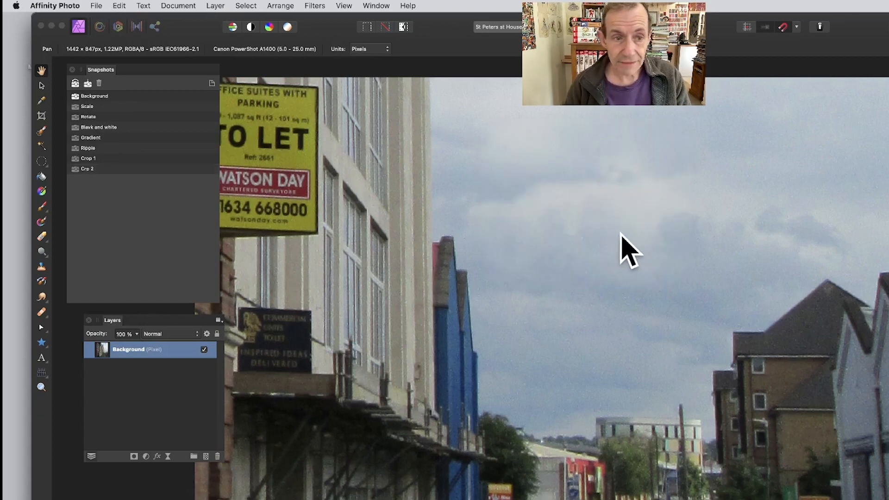
key("super+z")
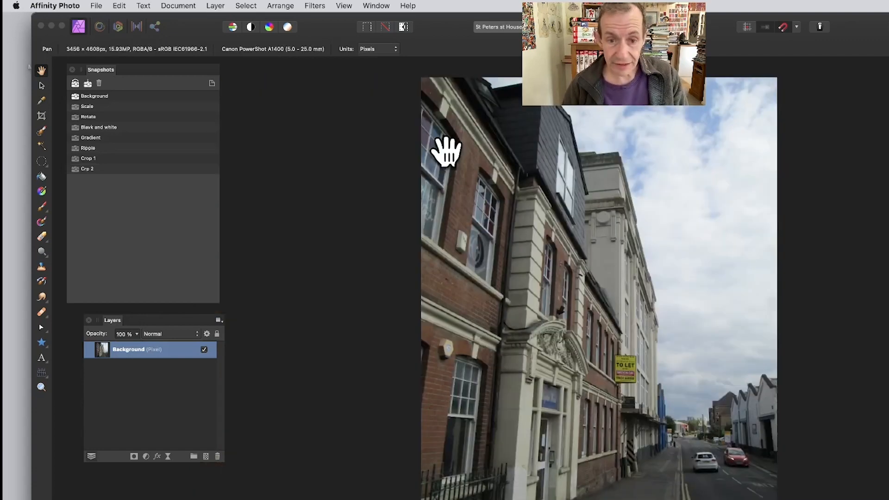
- Delete the Background photo layer to leave an empty canvas
left_click_drag(524, 195, 345, 185)
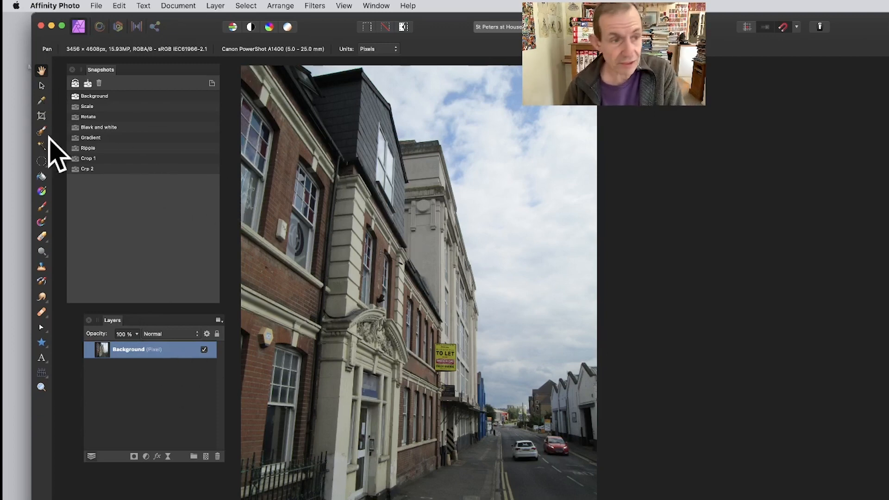
left_click(42, 86)
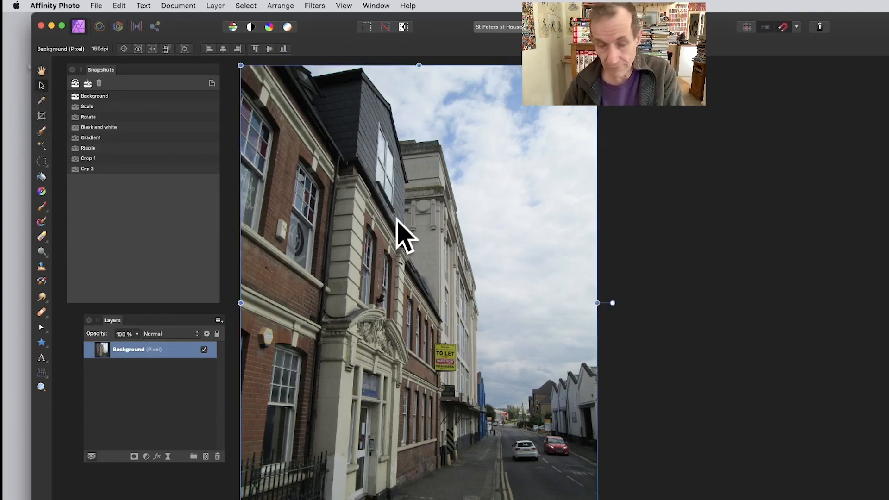
key("Delete")
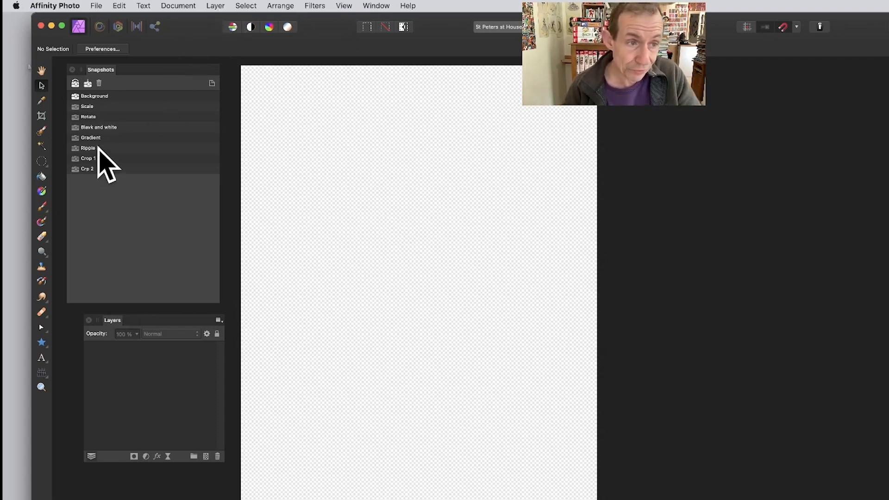
- Add a new pixel layer and fill it with a white-to-black linear gradient running diagonally down from the upper-left area to the canvas centre-right
left_click(215, 6)
left_click(220, 51)
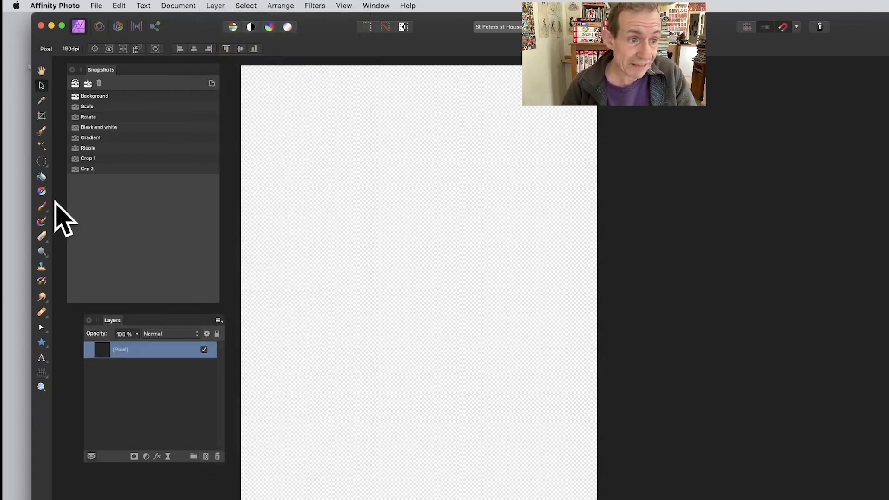
left_click(41, 191)
left_click_drag(311, 184, 491, 325)
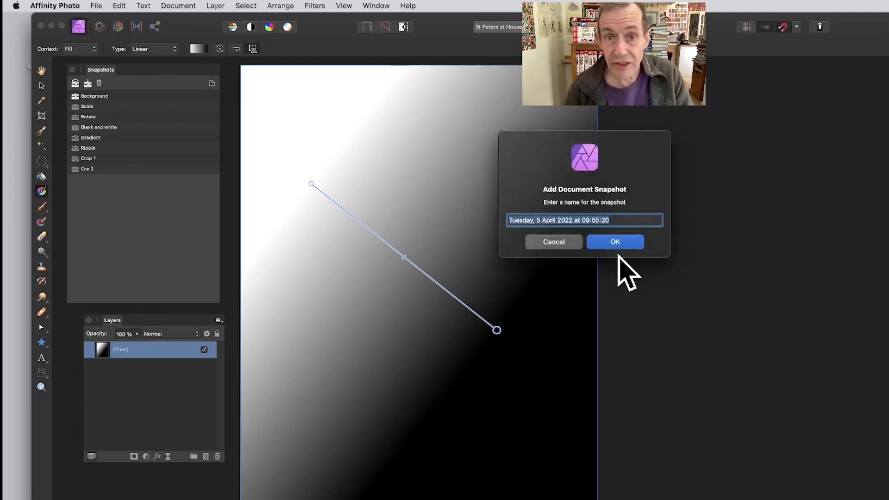
- Save a document snapshot named "Gradient fill" and delete the gradient layer
type("Gradient f")
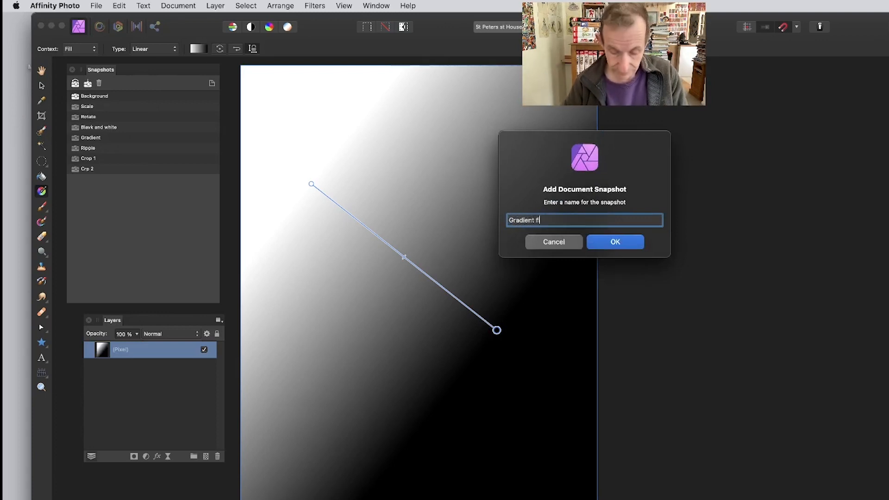
type("ill")
key("Return")
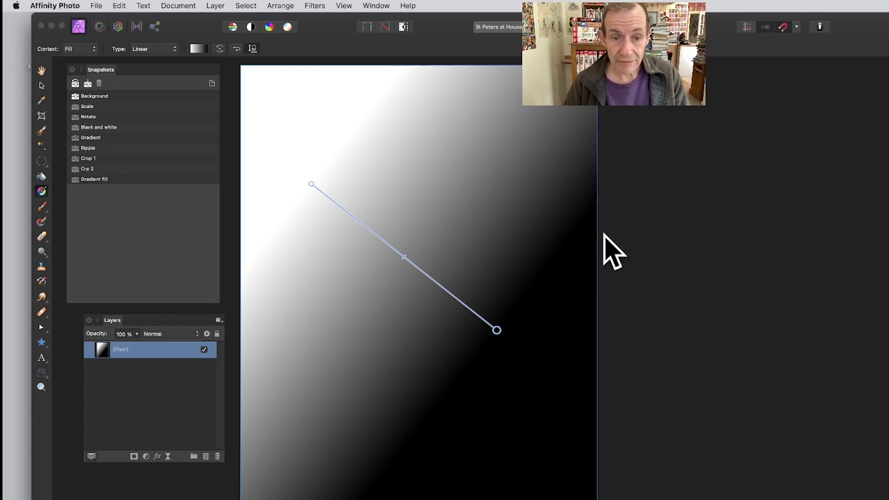
left_click(42, 86)
key("Delete")
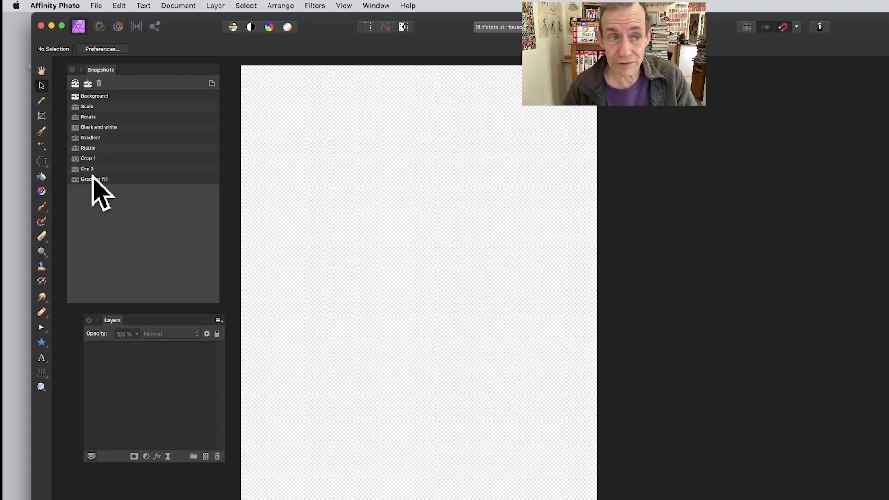
left_click(89, 107)
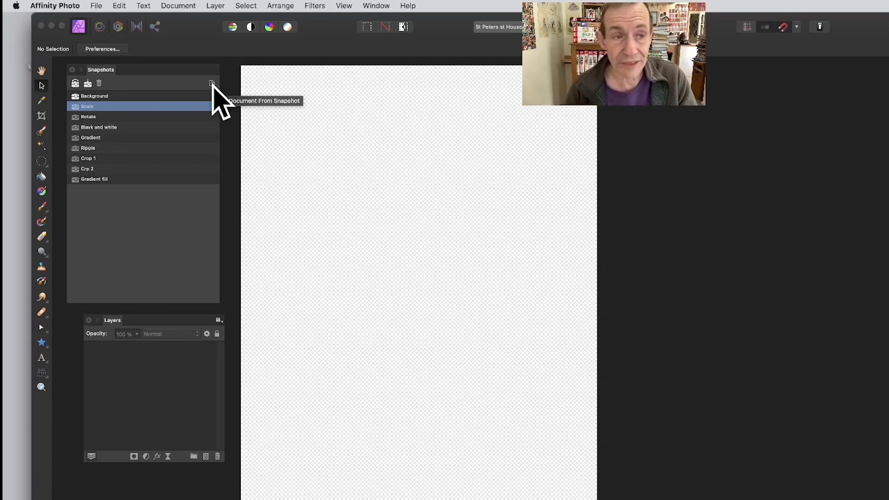
key("Down")
key("Down")
key("Down")
key("Down")
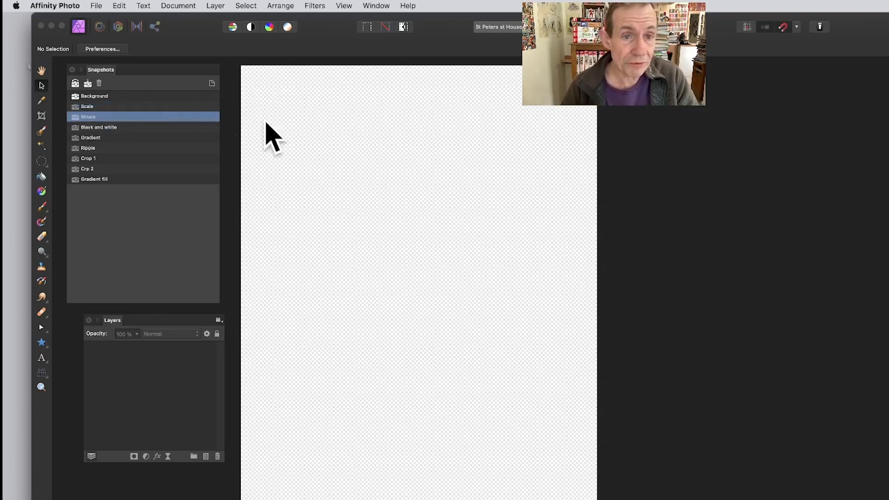
left_click(214, 117)
left_click(139, 107)
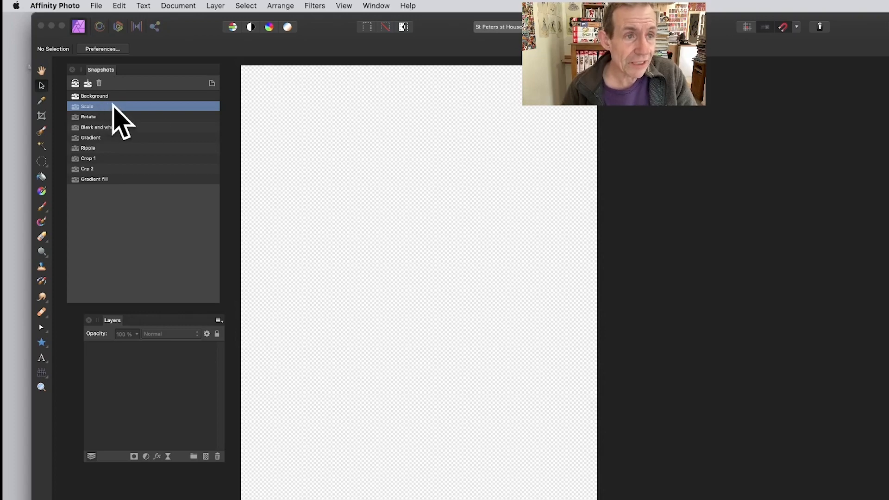
- Add a new layer from the Background snapshot to the empty document
left_click(215, 6)
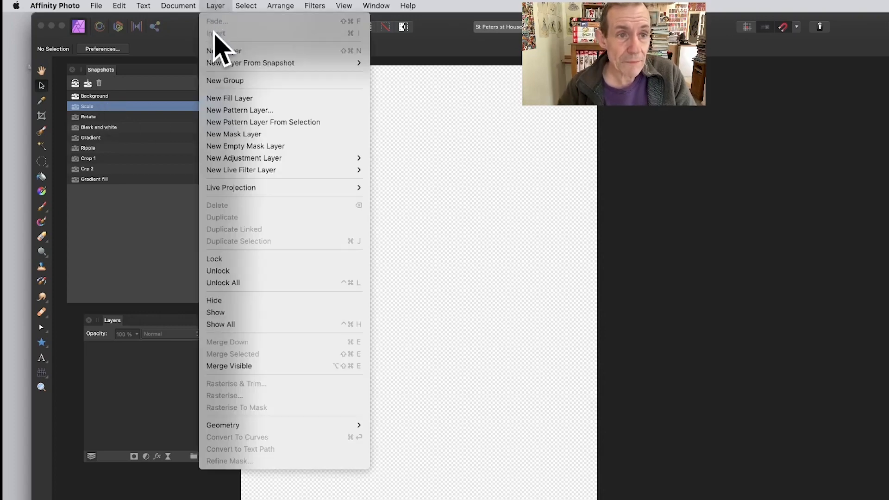
mouse_move(215, 64)
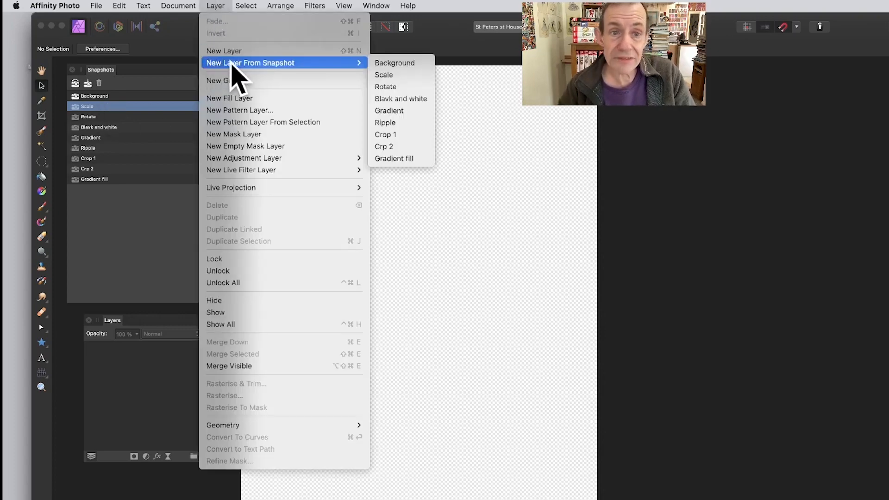
left_click(408, 66)
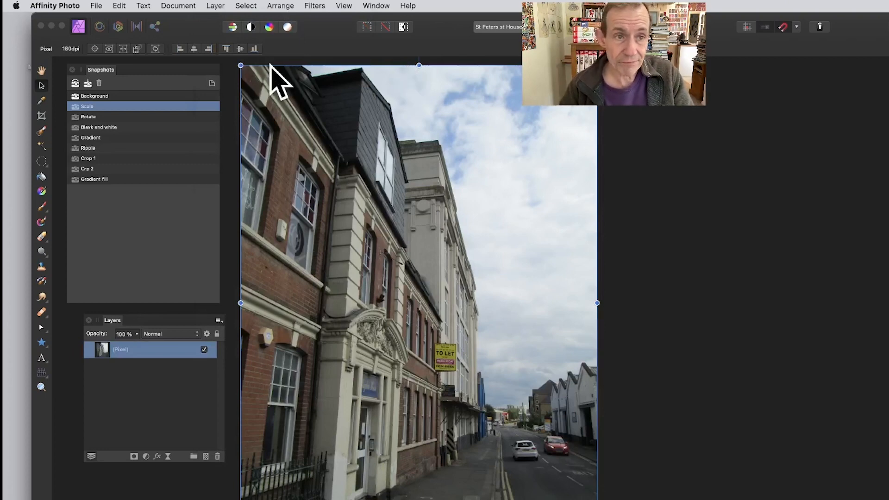
- Add a new layer from the Scale snapshot, move it over the sky beside the pale building and shrink it to about three-quarters size
left_click(215, 6)
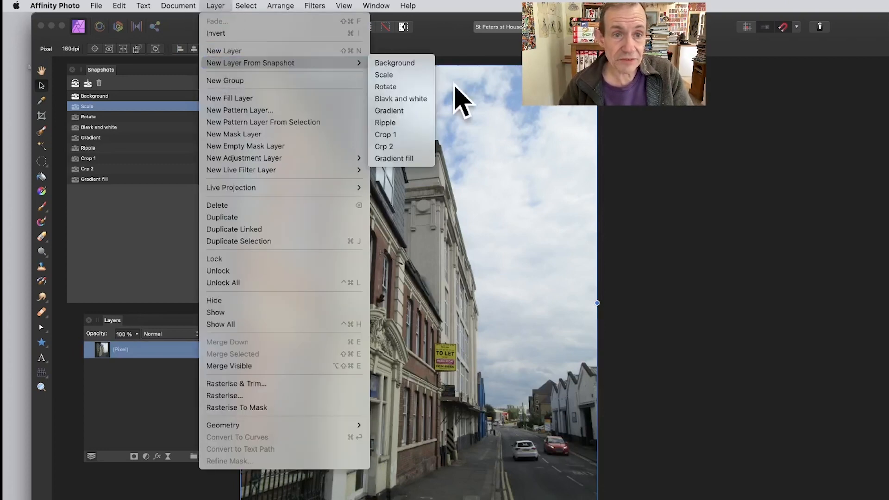
left_click(410, 75)
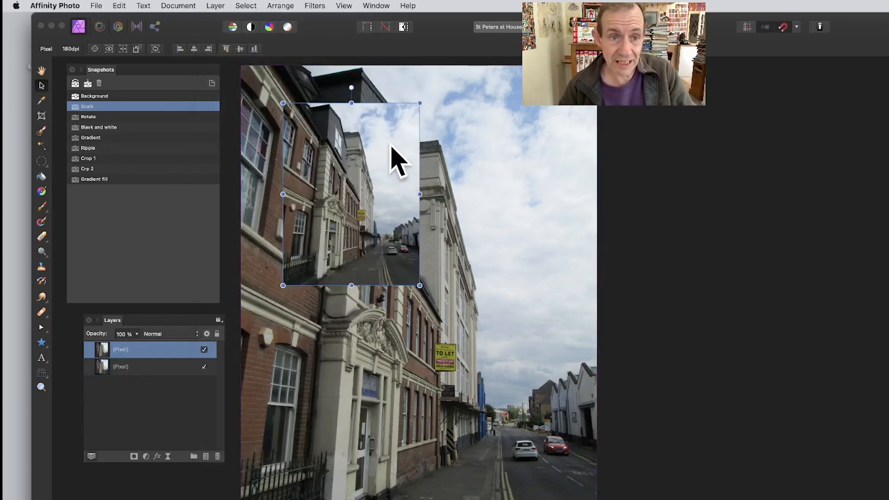
left_click_drag(350, 181, 490, 158)
left_click_drag(559, 263, 540, 264)
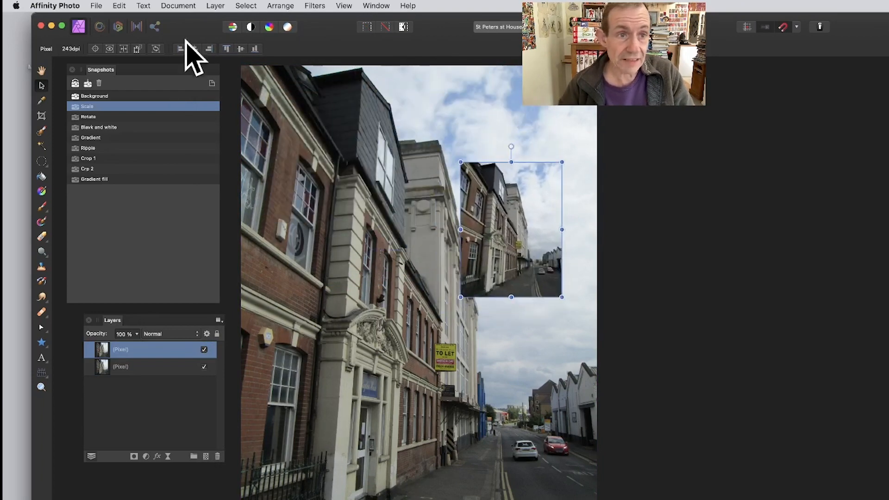
- Add another layer from the Scale snapshot and place it over the lower centre of the photo, below the smaller copy
left_click(216, 7)
mouse_move(232, 64)
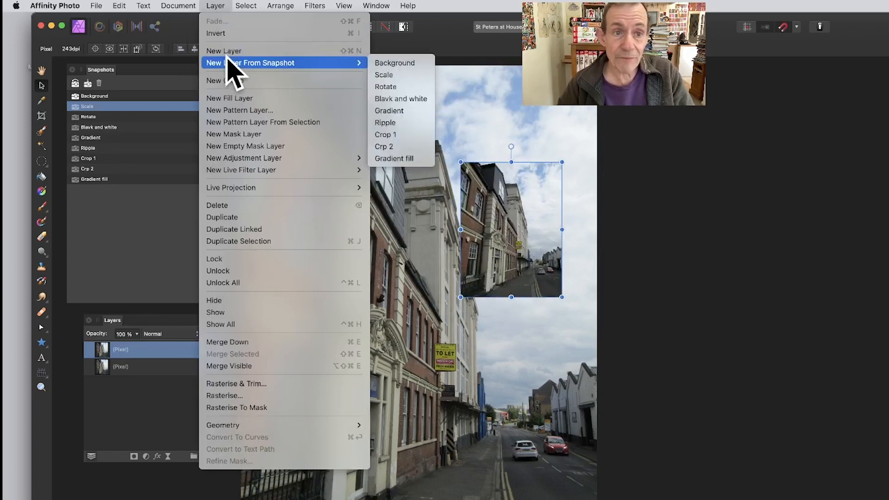
left_click(389, 75)
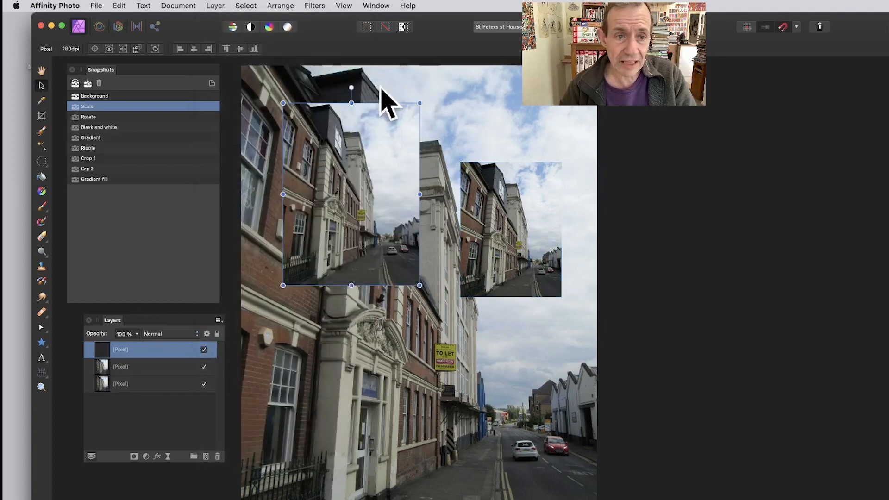
left_click_drag(377, 154, 445, 304)
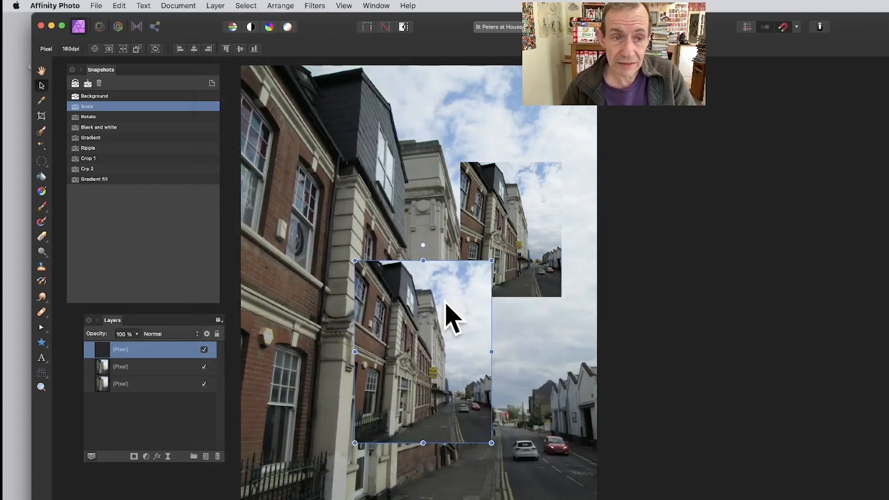
- Add three layers from the Rotate snapshot and place them at the photo's upper-left, upper-right and lower-left corners
left_click(222, 5)
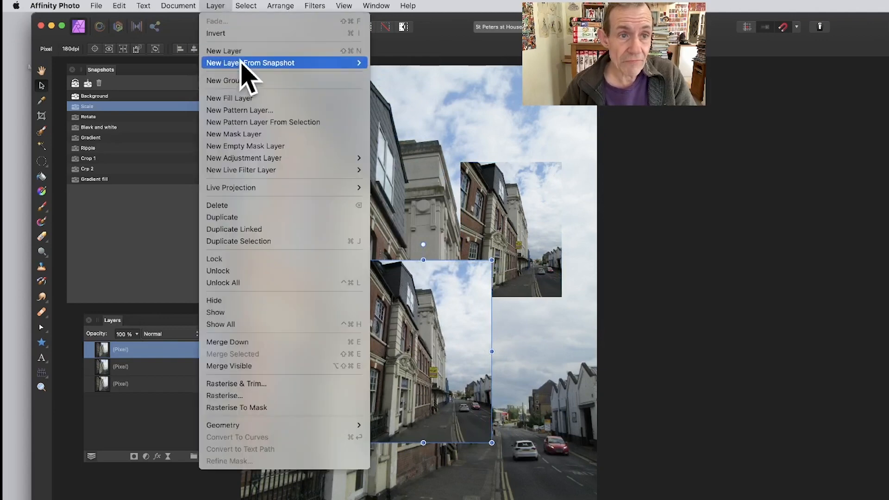
left_click(414, 88)
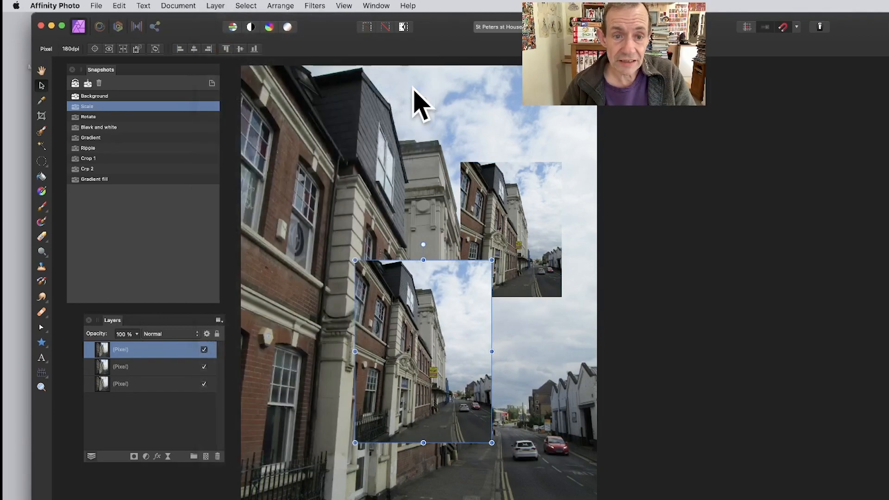
left_click_drag(417, 103, 238, 452)
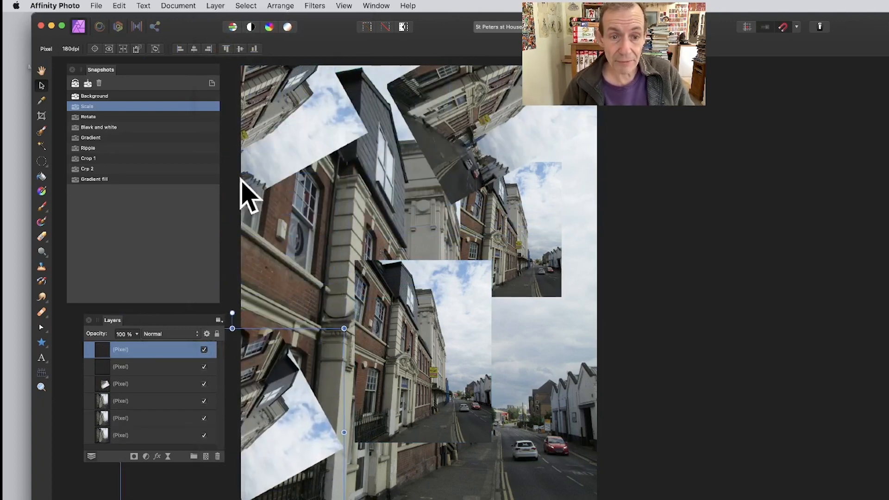
- Add a new layer from the Blavk and white snapshot, shrink it to about two-fifths size and place it against the photo's left edge
left_click(215, 6)
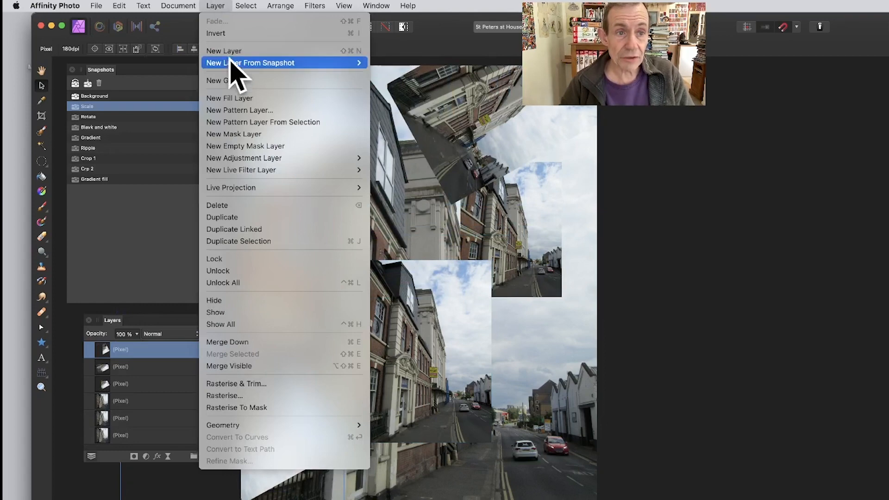
mouse_move(228, 63)
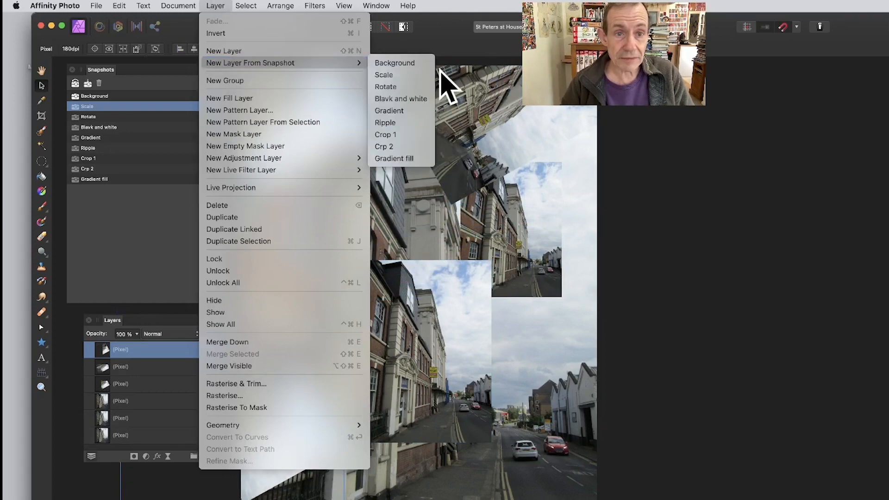
left_click(401, 99)
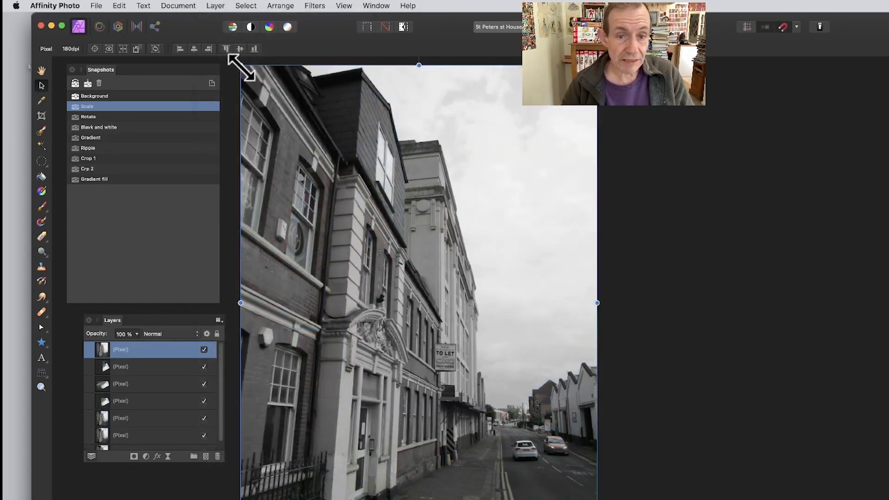
left_click_drag(240, 66, 456, 353)
left_click_drag(560, 432, 288, 232)
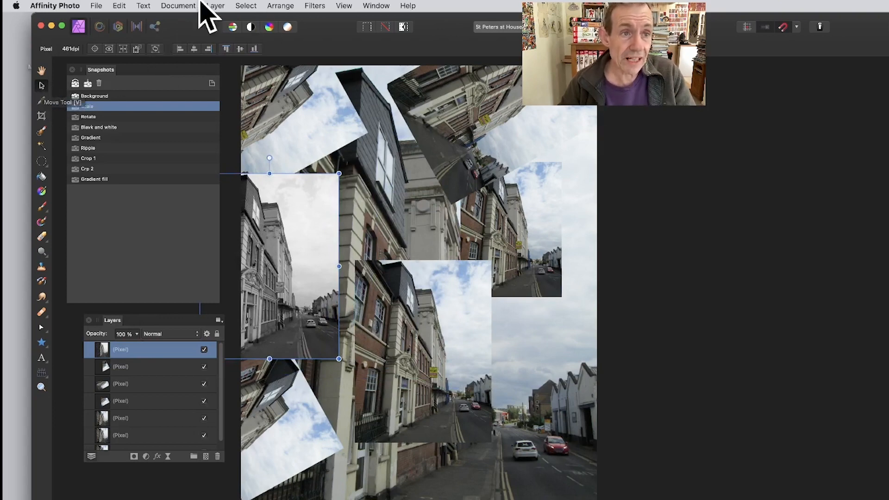
- Add a new layer from the Gradient snapshot, shrink it to about two-fifths size and place it over the photo's upper-right area
left_click(215, 6)
mouse_move(218, 62)
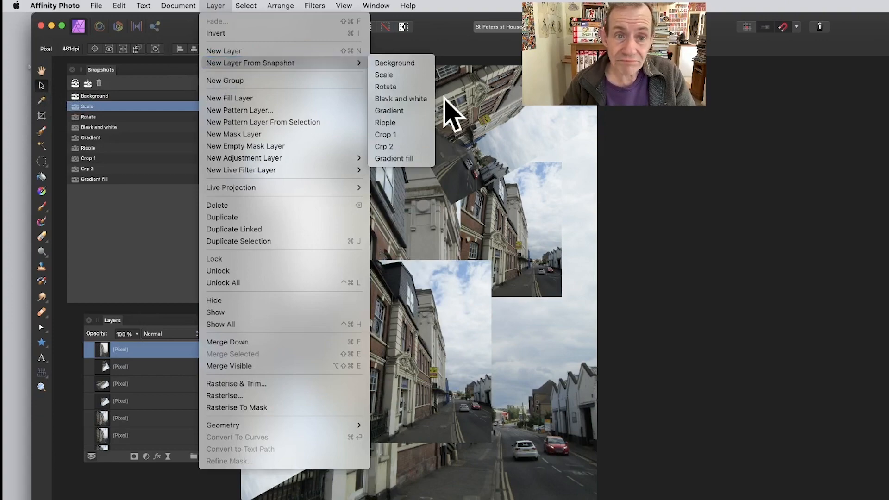
left_click(400, 112)
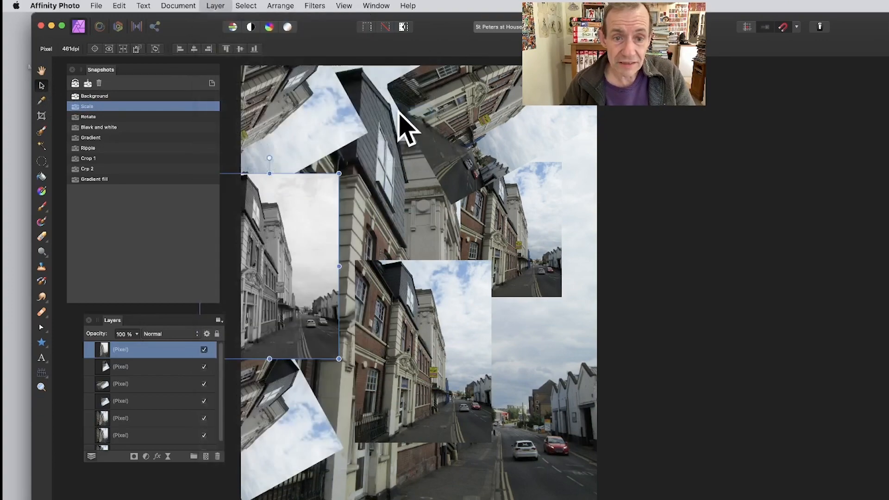
left_click_drag(241, 66, 452, 341)
left_click_drag(532, 412, 507, 161)
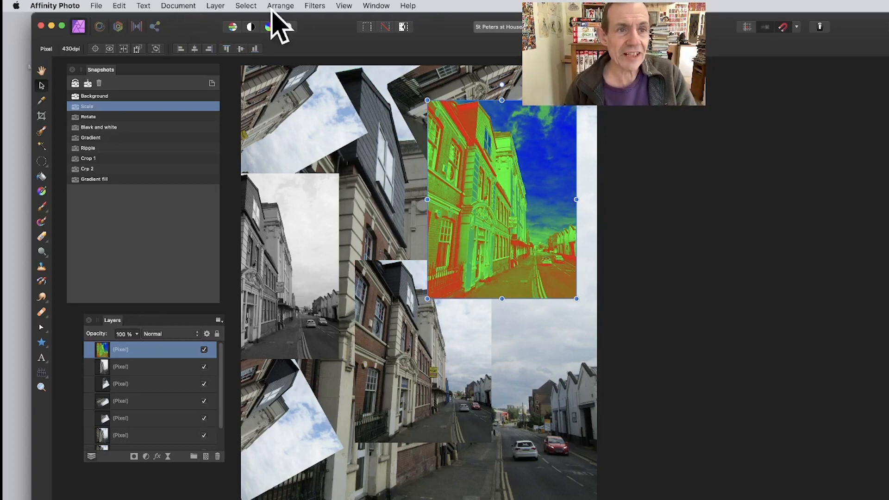
- Add a new layer from the Ripple snapshot, shrink it to under half size and place it over the photo's lower-right corner
left_click(216, 5)
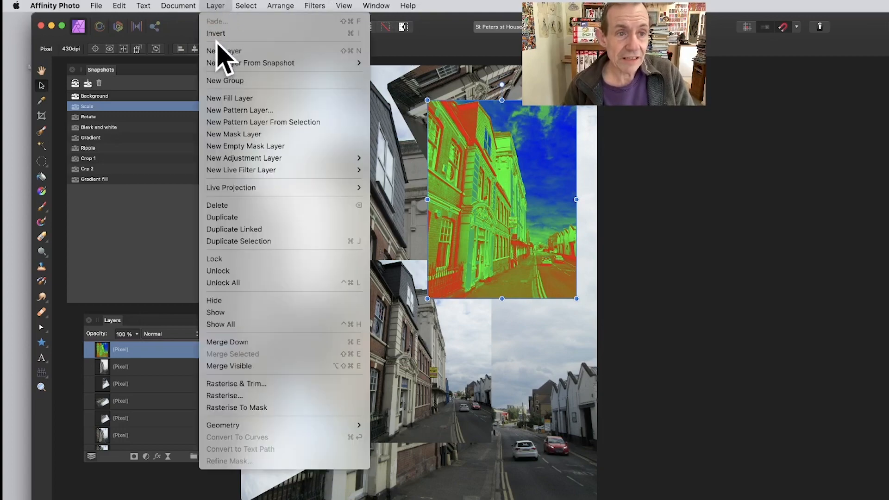
mouse_move(231, 63)
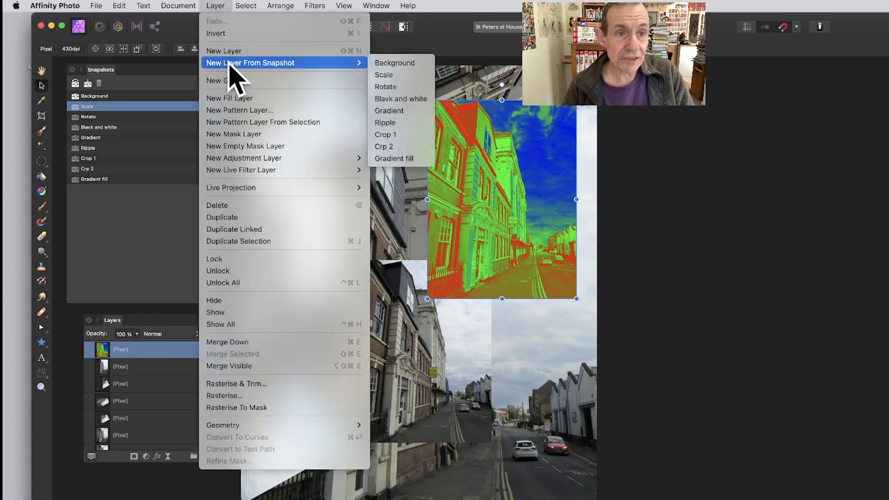
left_click(401, 123)
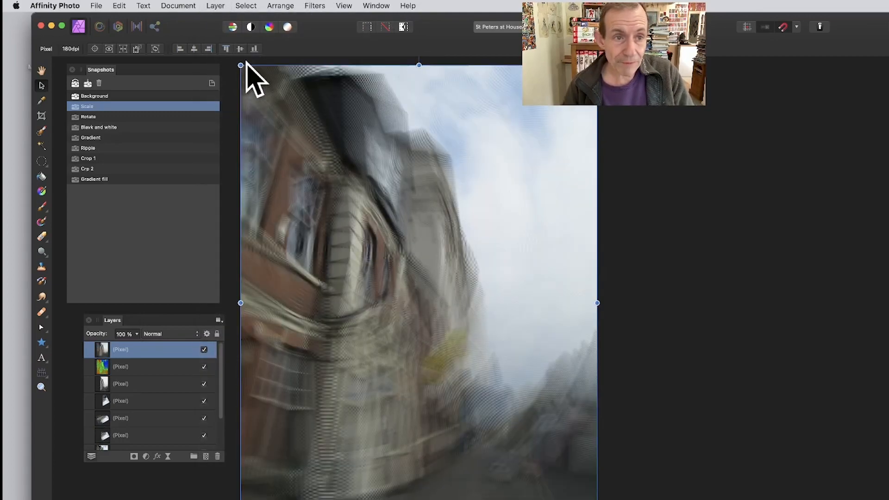
left_click_drag(242, 67, 441, 341)
left_click_drag(508, 415, 542, 483)
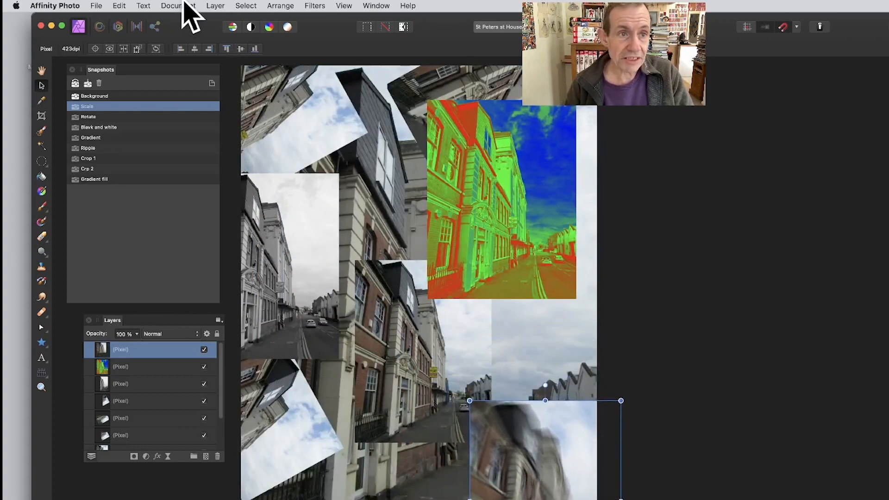
- Add a layer from the Crop 1 snapshot, squeeze its width to about two-fifths and line up six overlapping copies beside the black-and-white picture
left_click(215, 5)
mouse_move(234, 64)
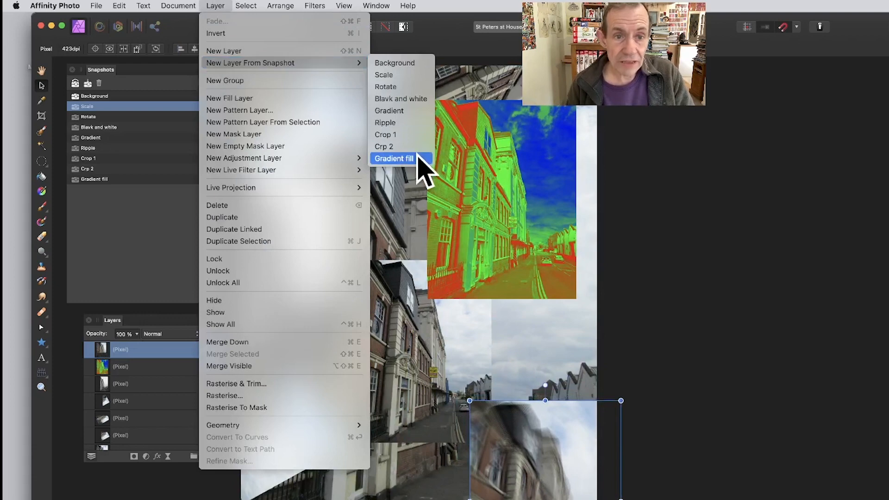
left_click(415, 137)
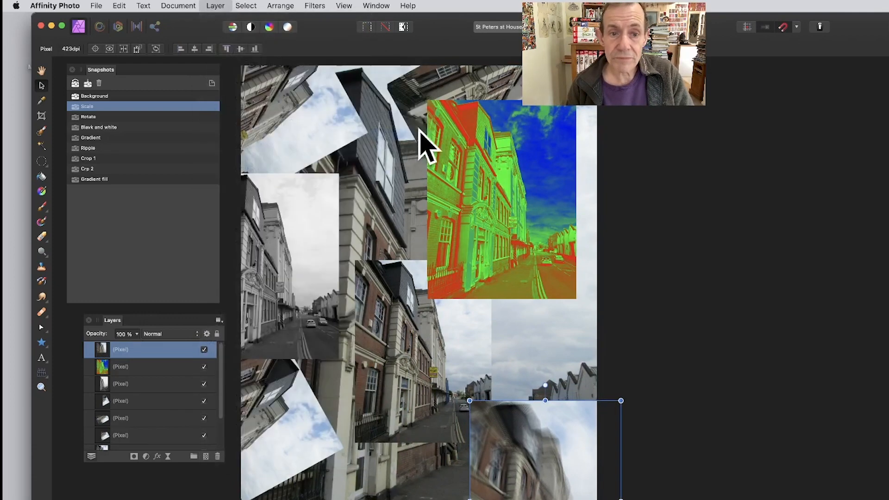
left_click_drag(300, 109, 354, 176)
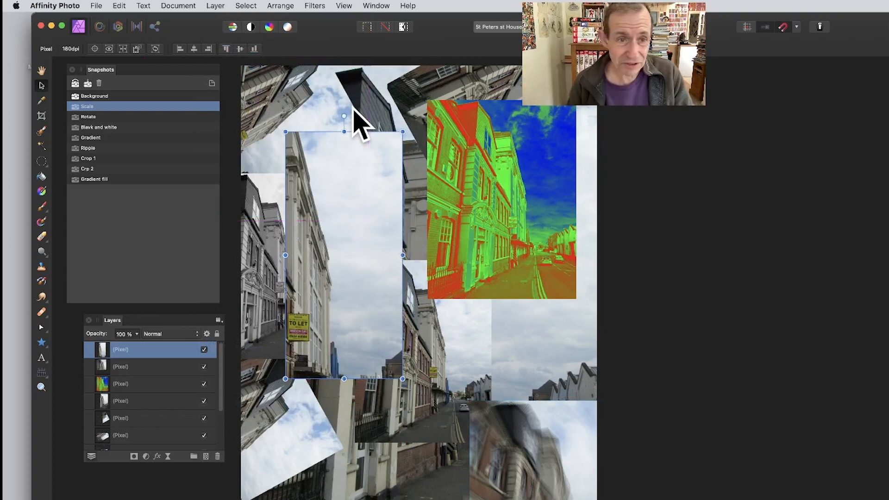
left_click_drag(312, 174, 263, 174)
left_click_drag(341, 252, 409, 230)
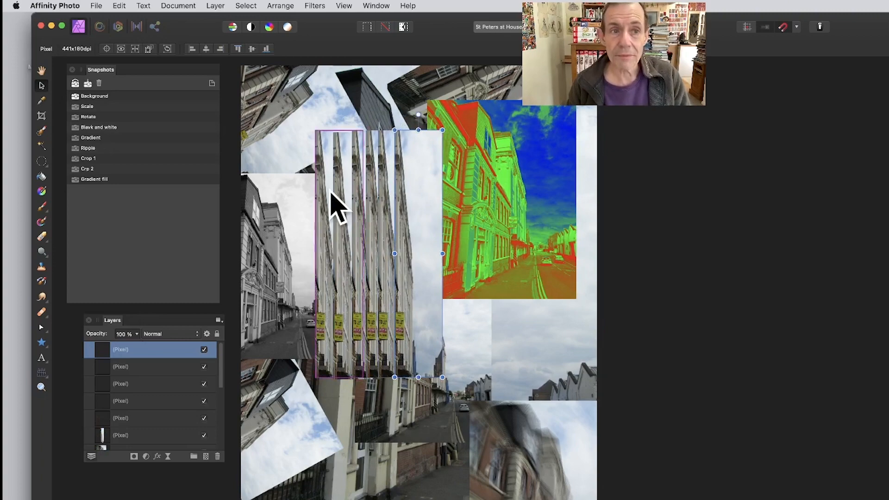
- Add a new layer from the Crp 2 snapshot and place it over the lower part of the gradient-coloured picture
left_click(218, 6)
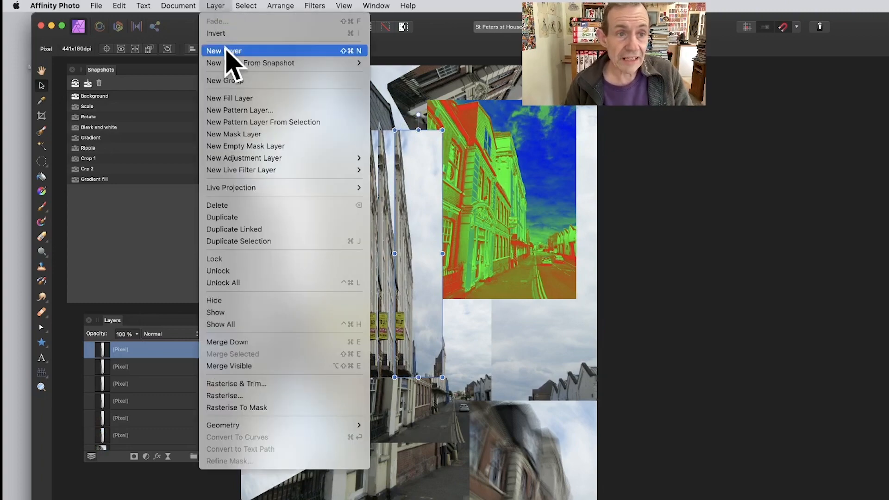
mouse_move(234, 61)
left_click(407, 148)
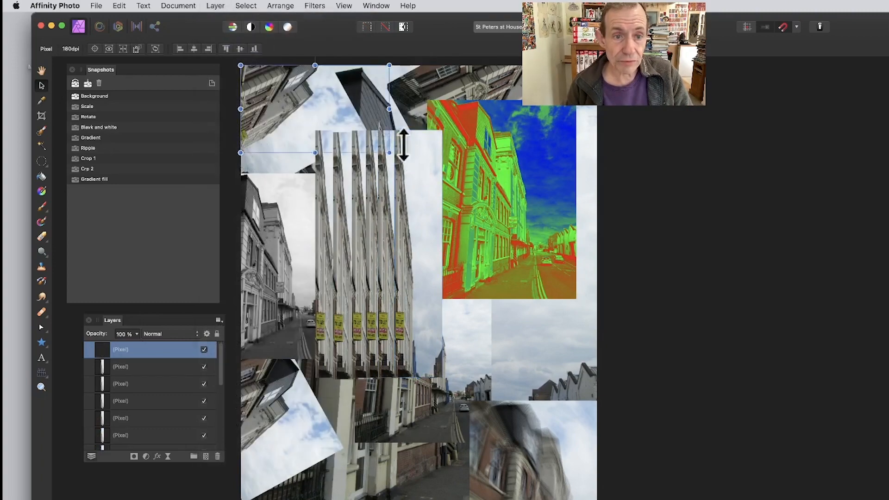
left_click_drag(299, 96, 498, 253)
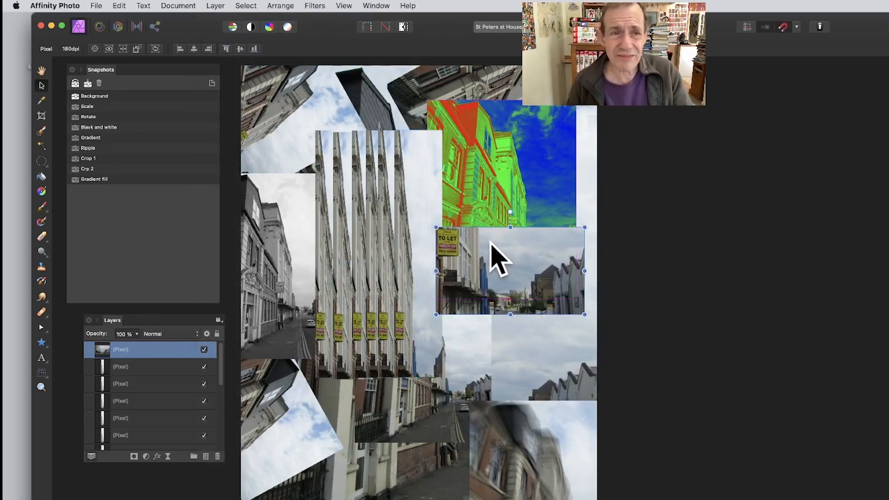
- Add a layer from the Gradient fill snapshot, shrink it to about a quarter size and scatter four copies across the photo's lower part
left_click(215, 4)
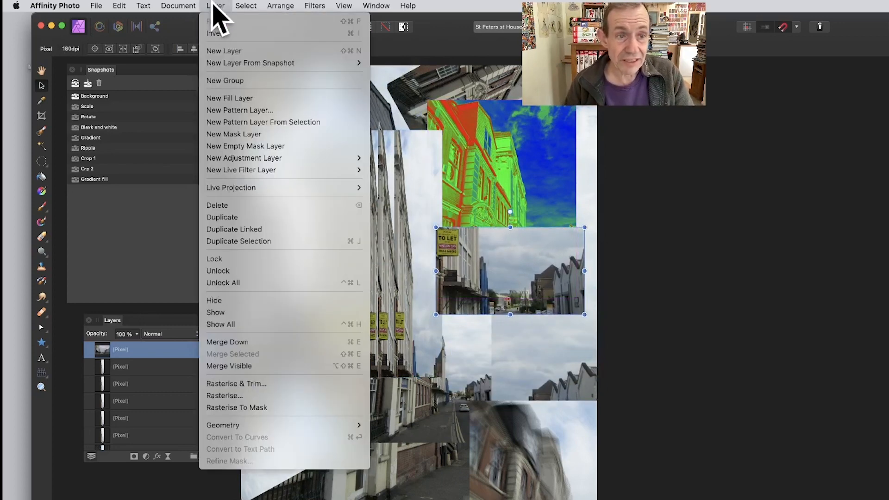
mouse_move(234, 64)
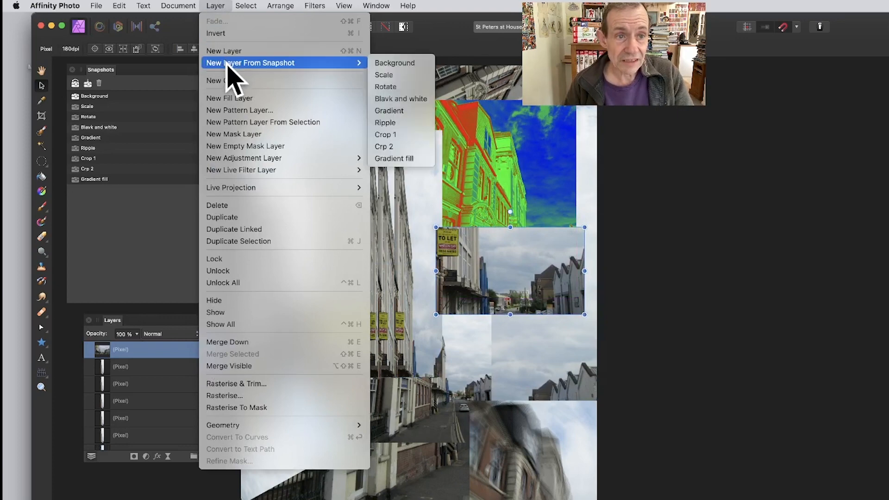
left_click(404, 158)
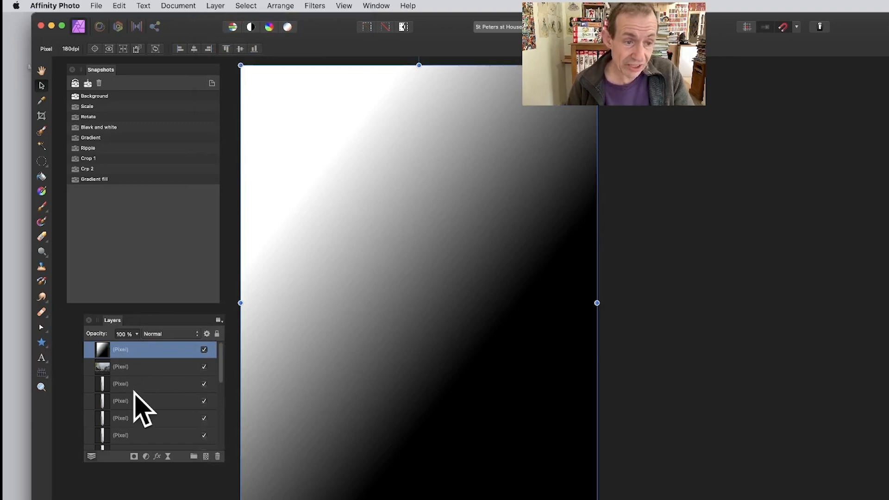
scroll(136, 388, "down", 1)
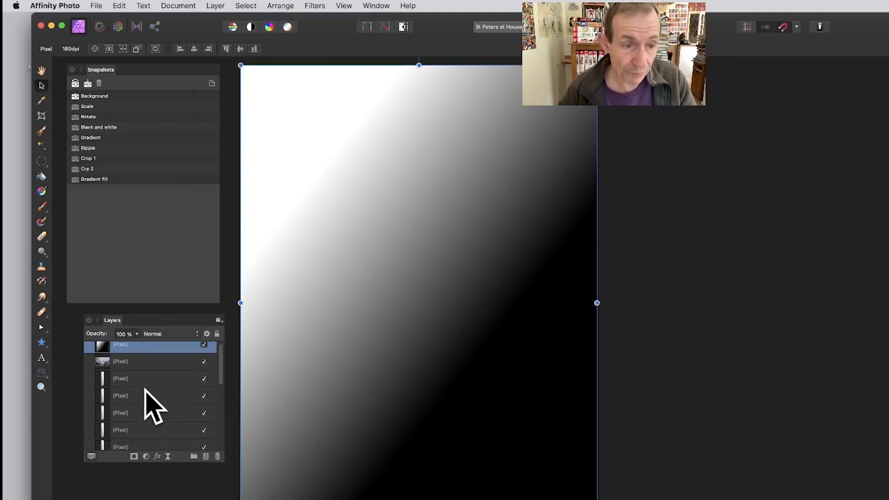
scroll(145, 393, "down", 1)
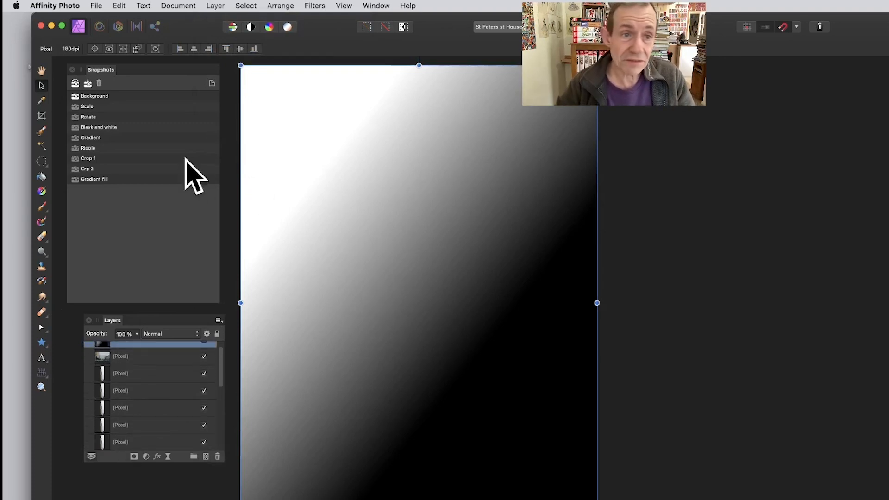
left_click_drag(239, 65, 513, 407)
left_click_drag(542, 457, 402, 421)
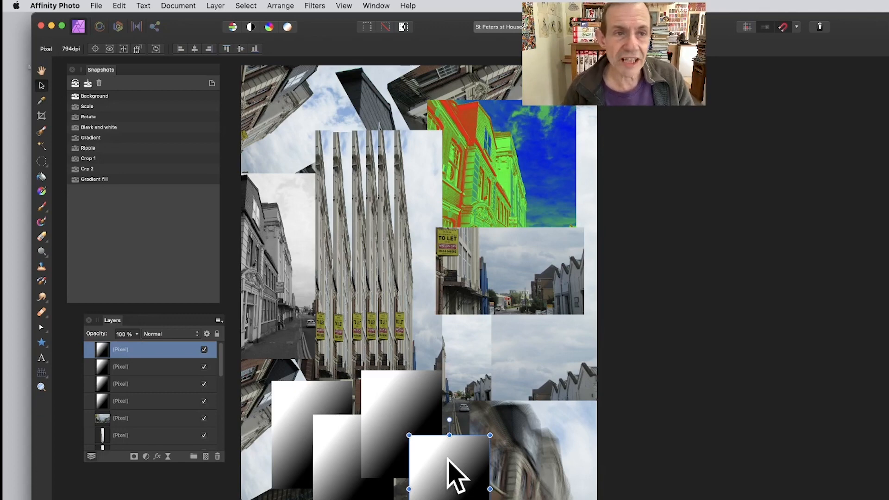
left_click(215, 5)
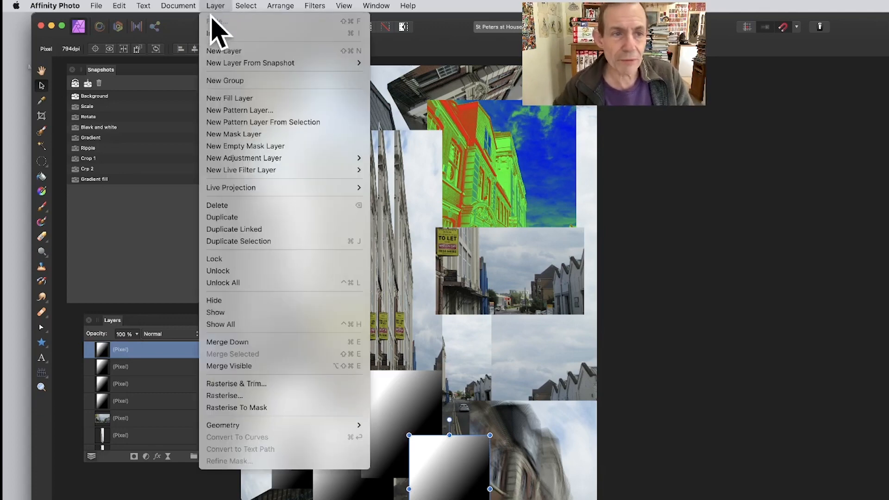
mouse_move(234, 64)
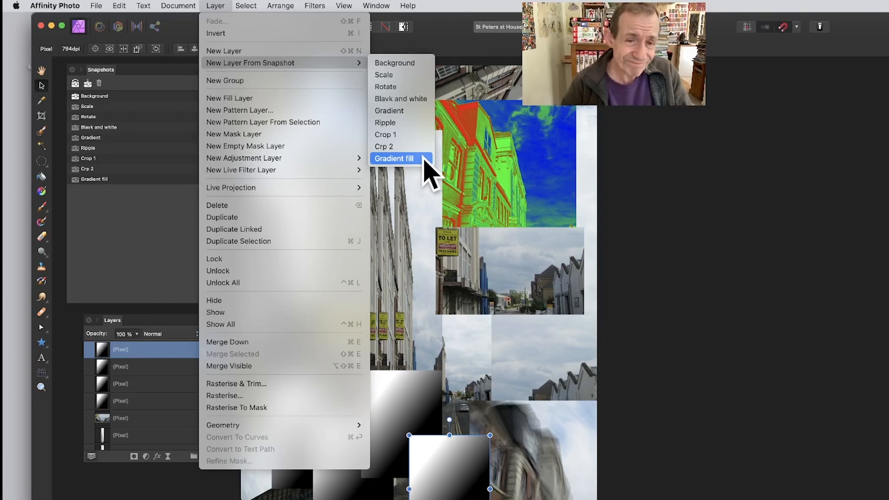
left_click(512, 55)
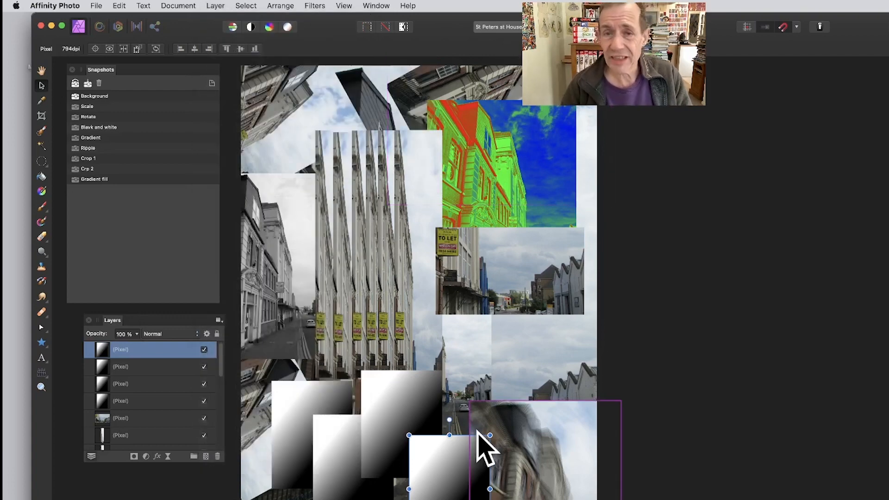